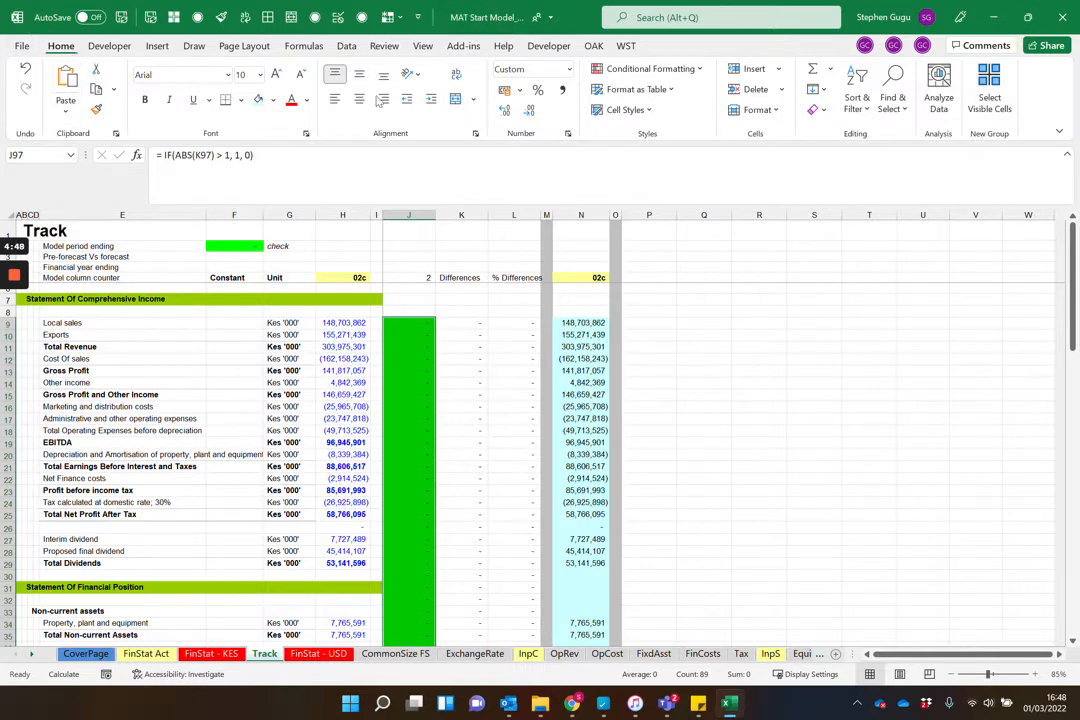
Create a conditional formatting rule for the selected check column J that targets cell values not equal to 0
{"action": "left_click", "coordinate": [624, 70]}
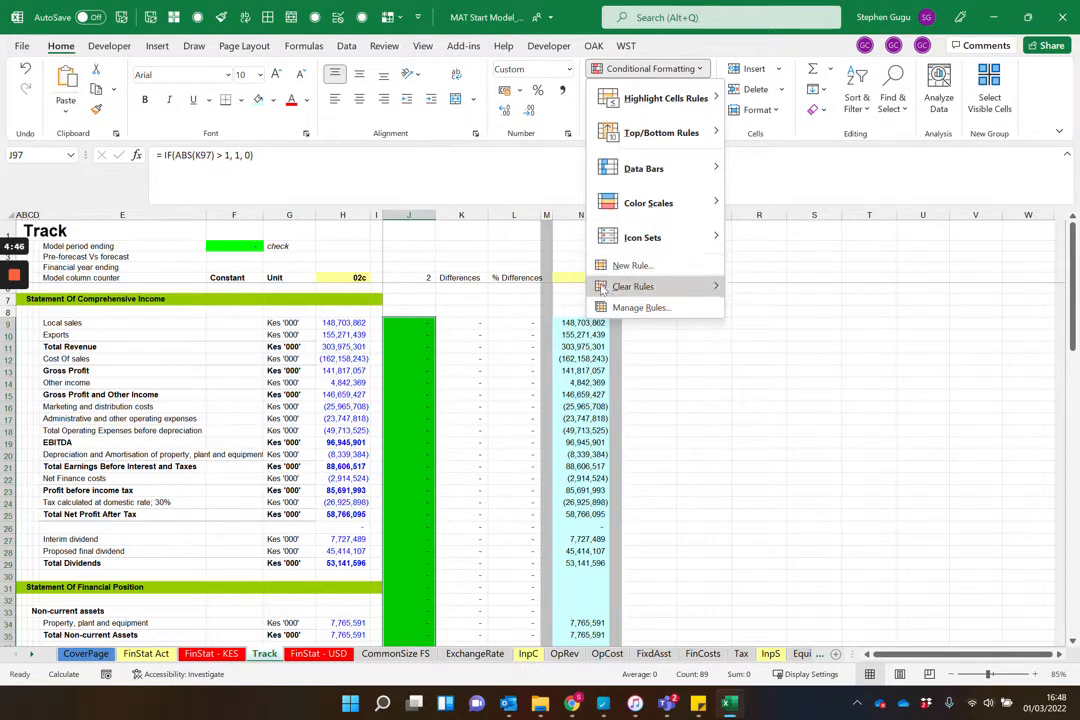
{"action": "left_click", "coordinate": [628, 265]}
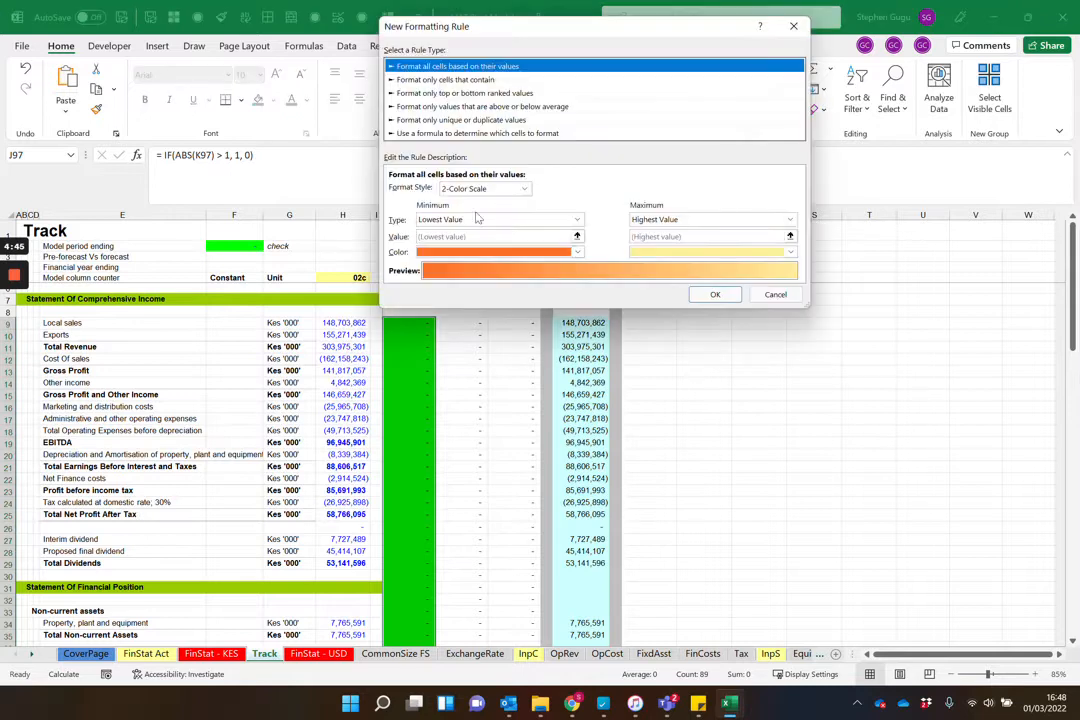
{"action": "left_click", "coordinate": [447, 79]}
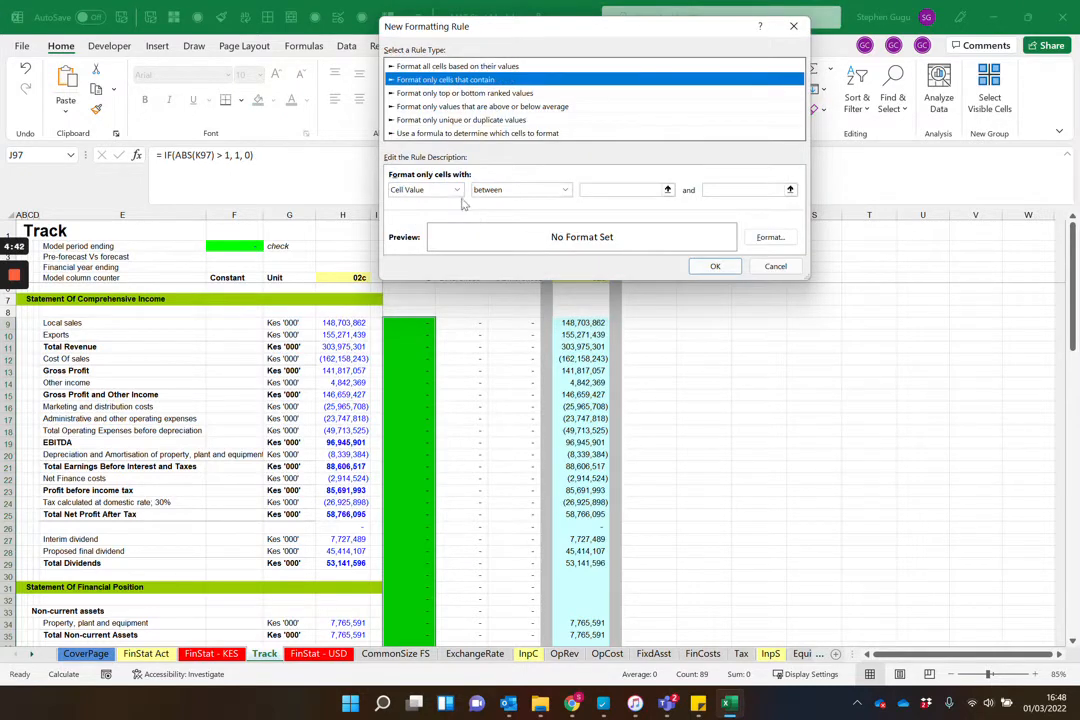
{"action": "left_click", "coordinate": [564, 191]}
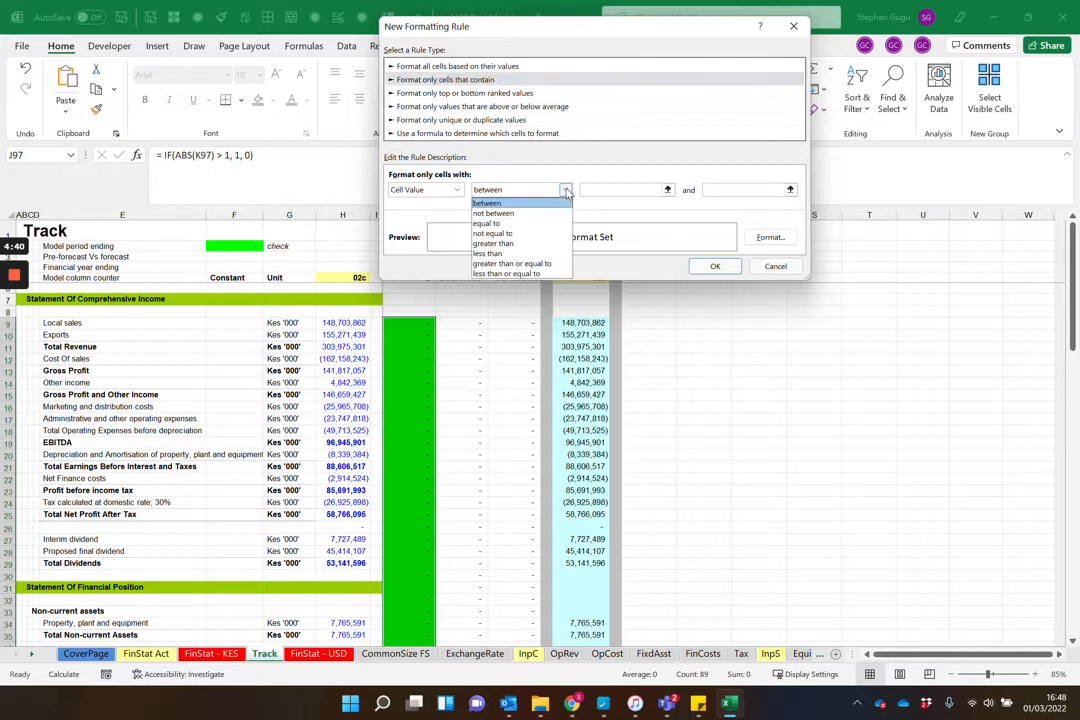
{"action": "left_click", "coordinate": [512, 233]}
{"action": "type", "text": "0"}
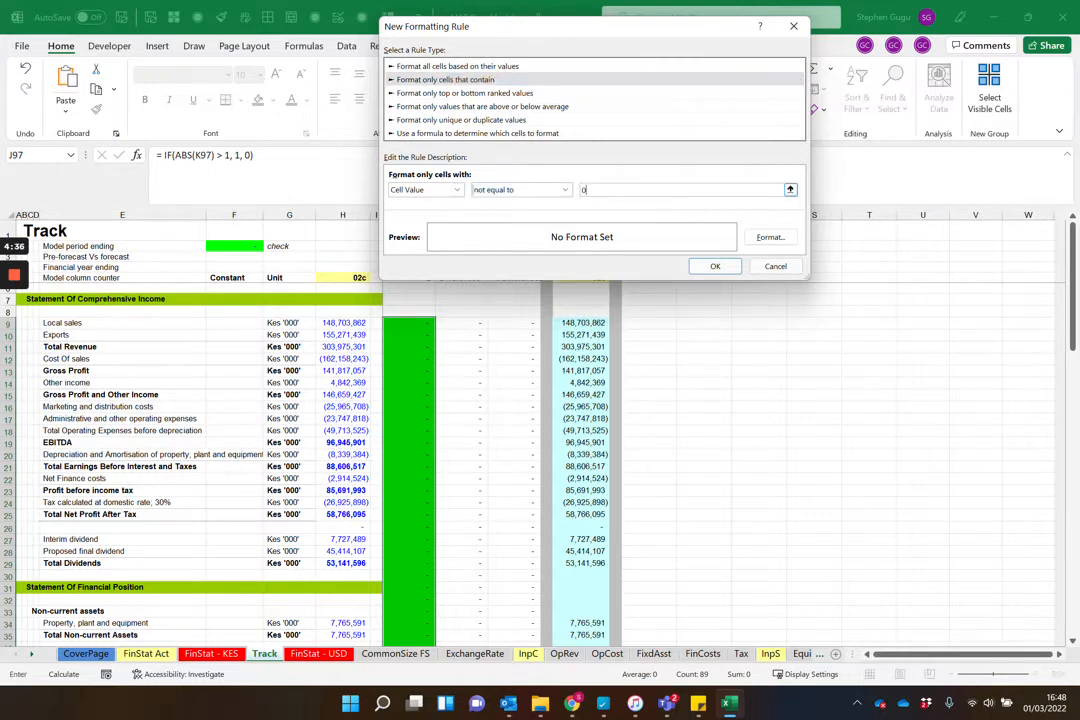
Give the new formatting rule a red background fill and apply it to the check column
{"action": "left_click", "coordinate": [769, 240]}
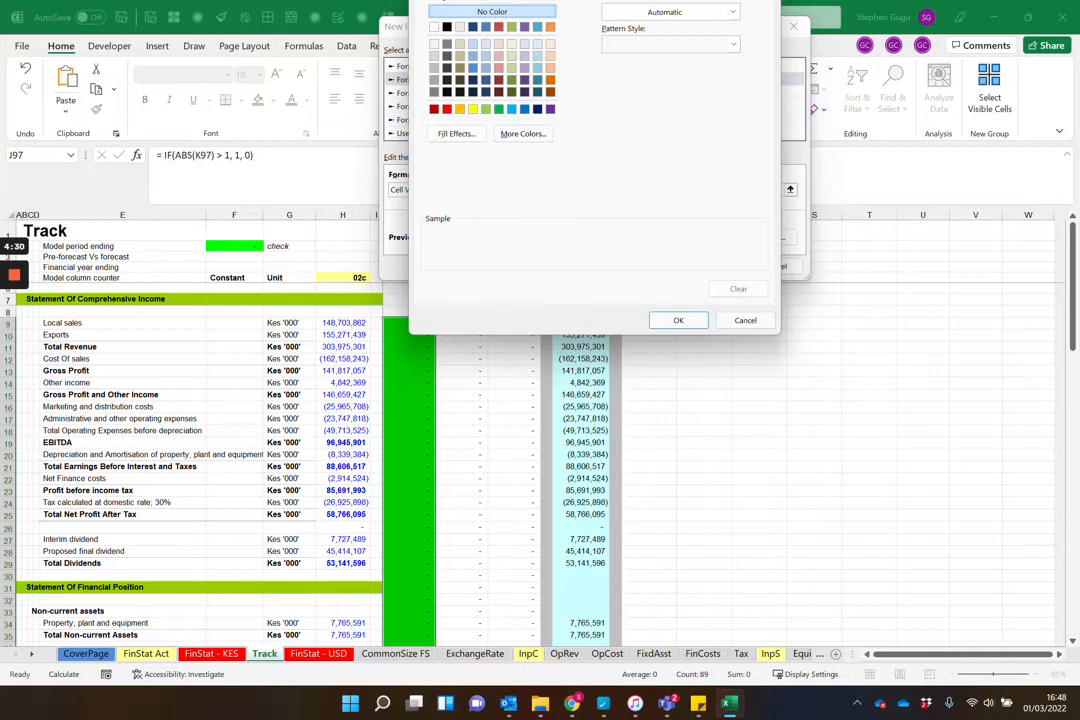
{"action": "left_click_drag", "start_coordinate": [560, 0], "coordinate": [551, 90]}
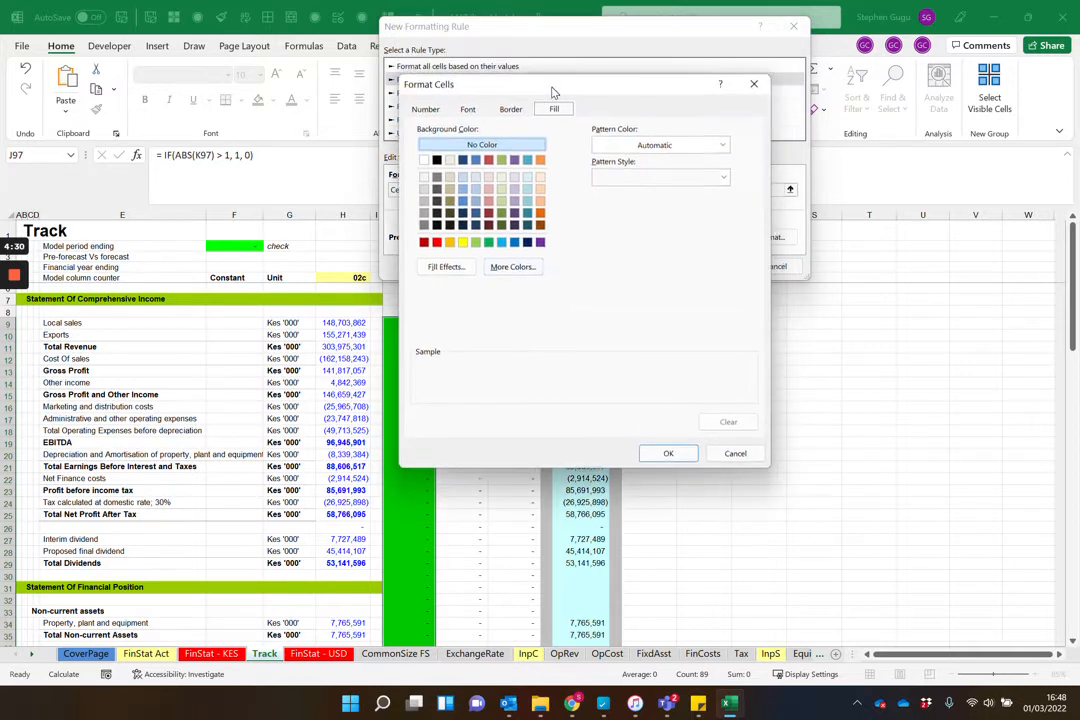
{"action": "left_click", "coordinate": [436, 242]}
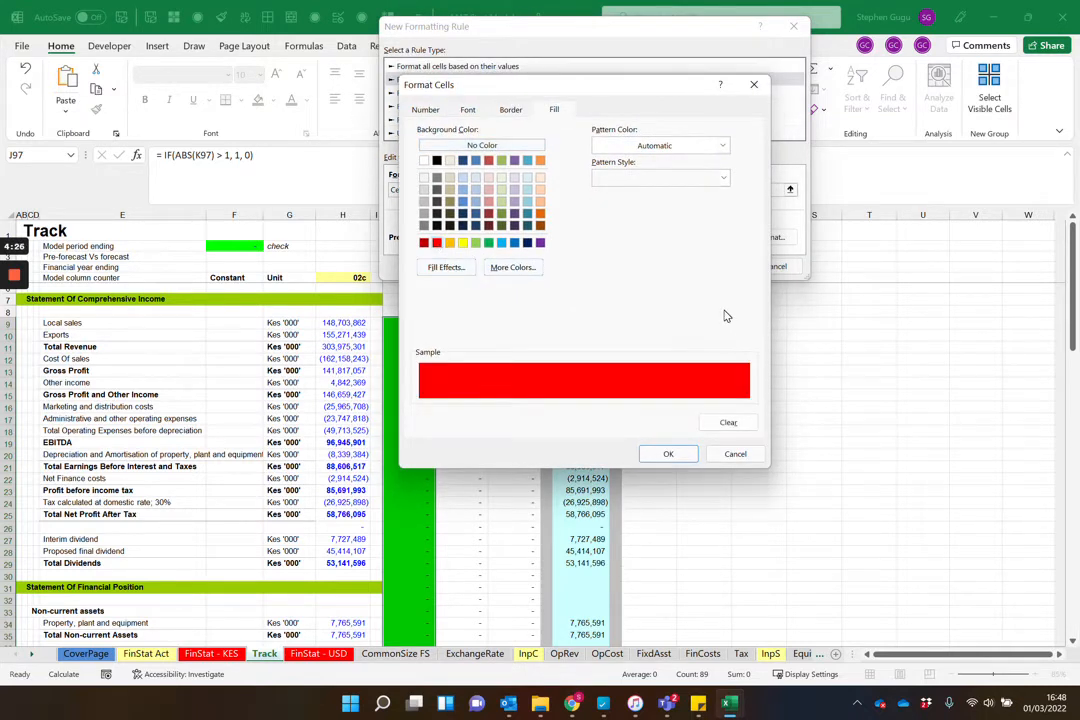
{"action": "left_click", "coordinate": [668, 455]}
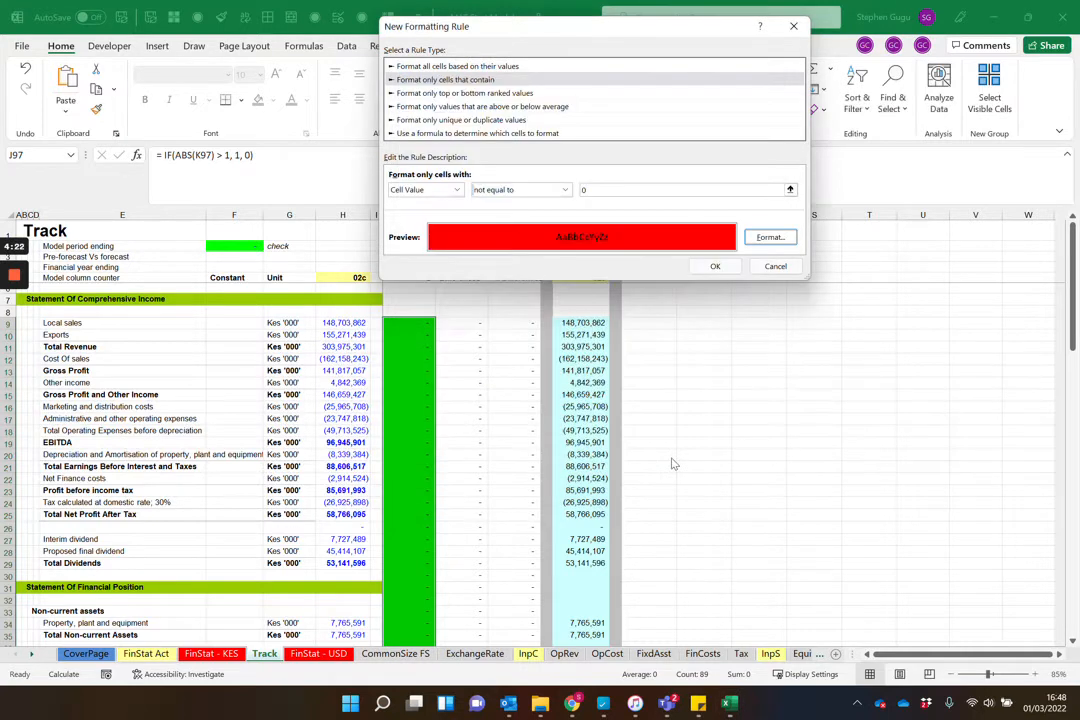
{"action": "left_click", "coordinate": [713, 267]}
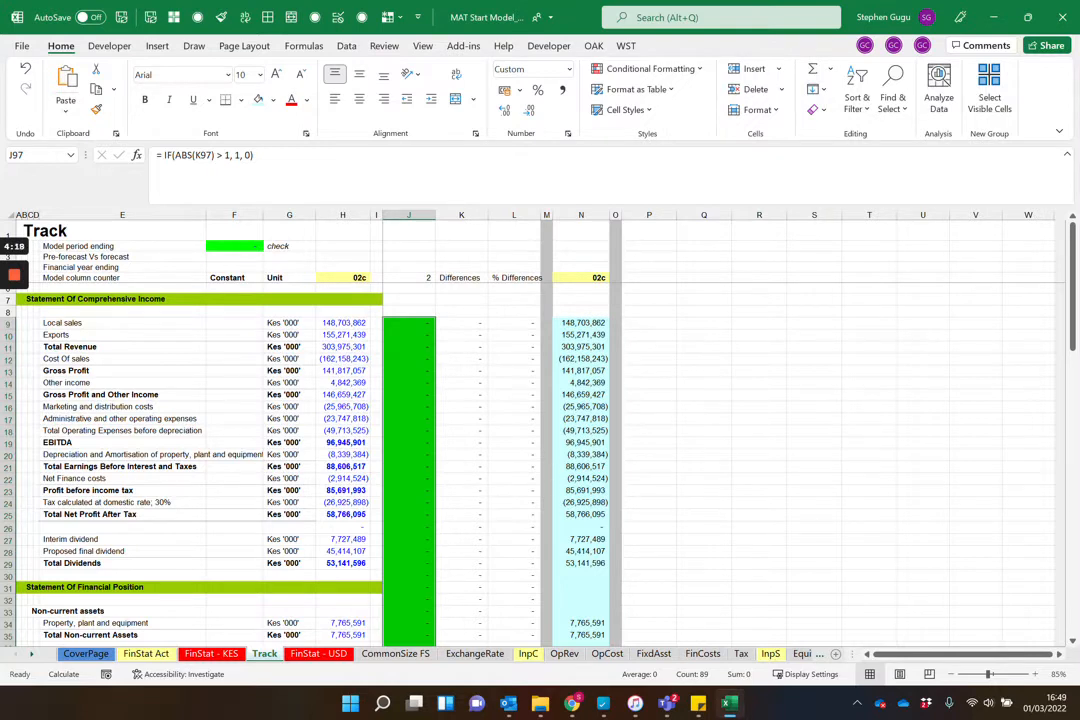
Enter a SUM formula in J2 that totals the row checks in J9:J97
{"action": "key", "text": "ctrl+Up"}
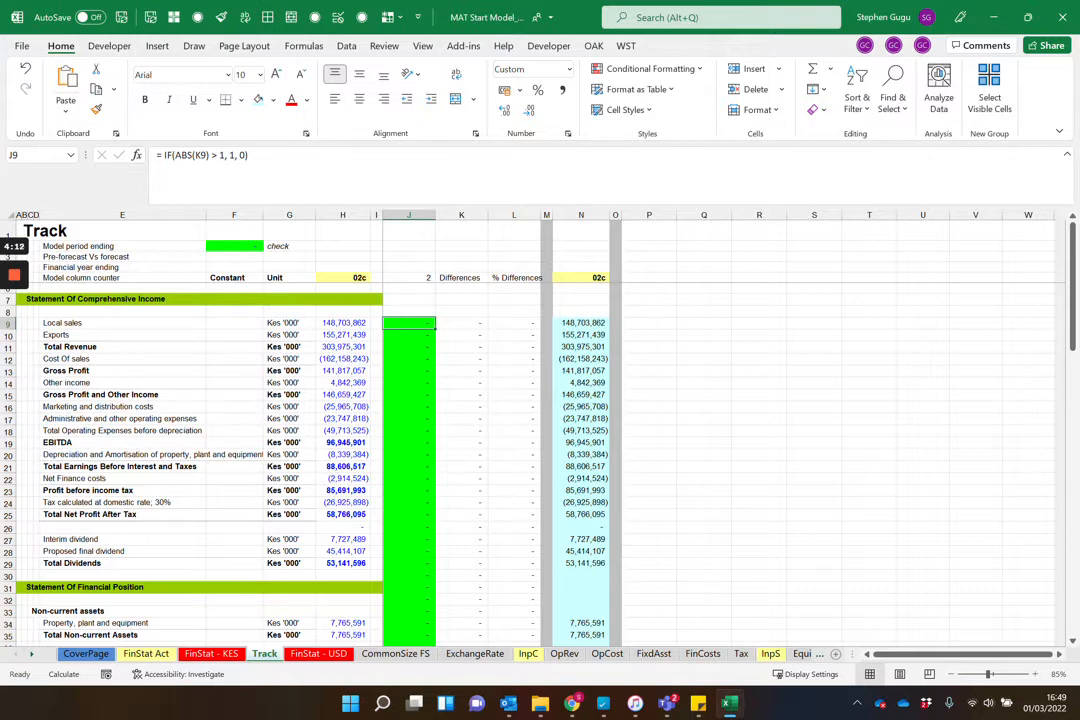
{"action": "left_click", "coordinate": [409, 246]}
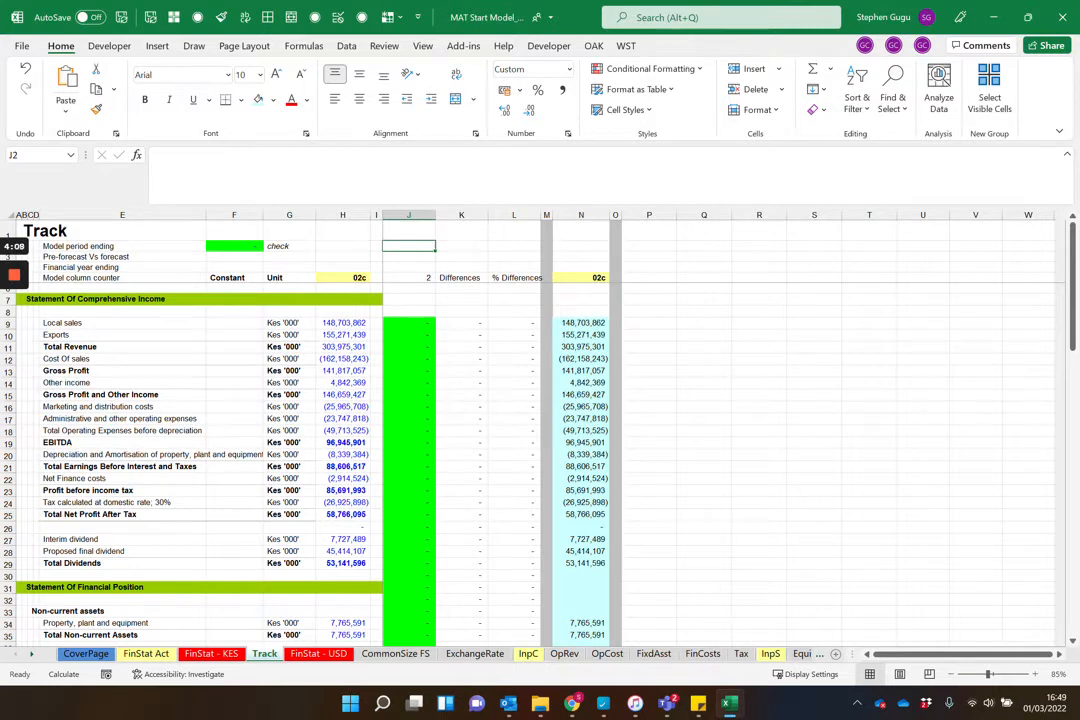
{"action": "type", "text": "= sum"}
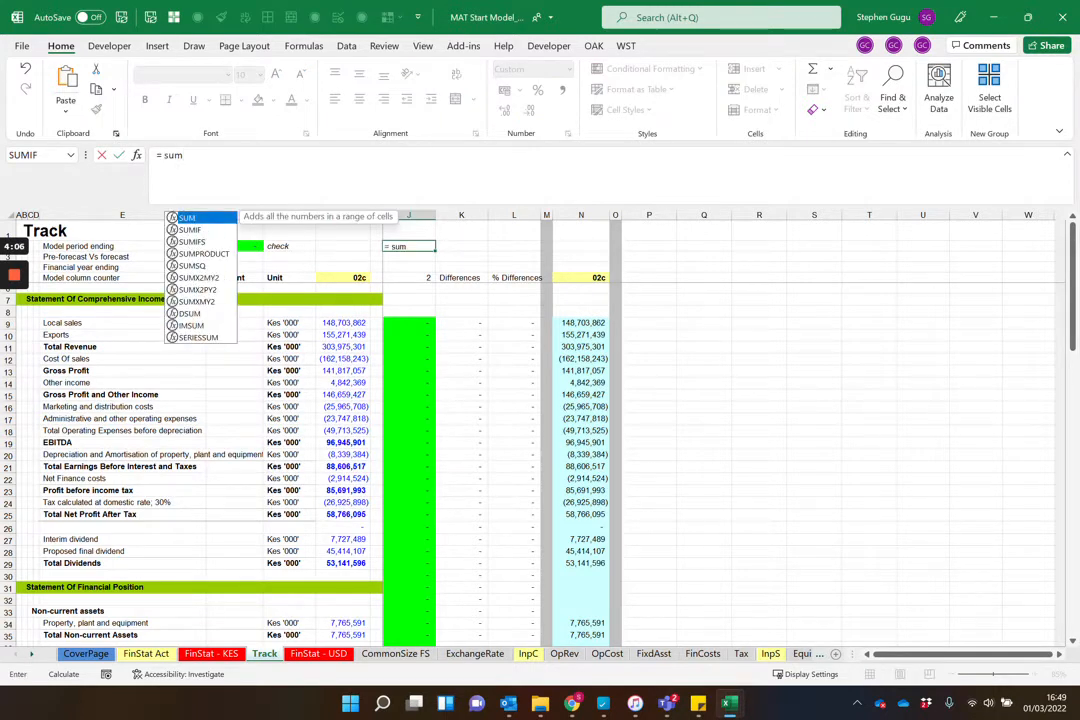
{"action": "type", "text": "("}
{"action": "key", "text": "Down"}
{"action": "key", "text": "Down"}
{"action": "key", "text": "Down"}
{"action": "key", "text": "Down"}
{"action": "key", "text": "Down"}
{"action": "key", "text": "Down"}
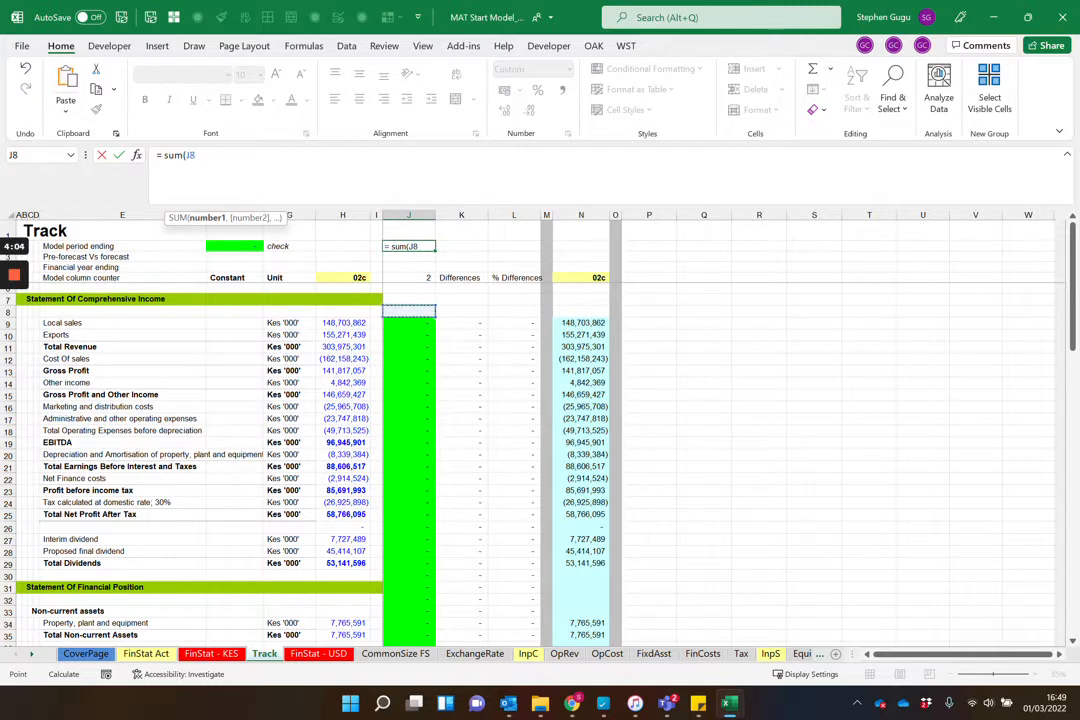
{"action": "key", "text": "Down"}
{"action": "key", "text": "ctrl+shift+Down"}
{"action": "type", "text": ")"}
{"action": "key", "text": "Return"}
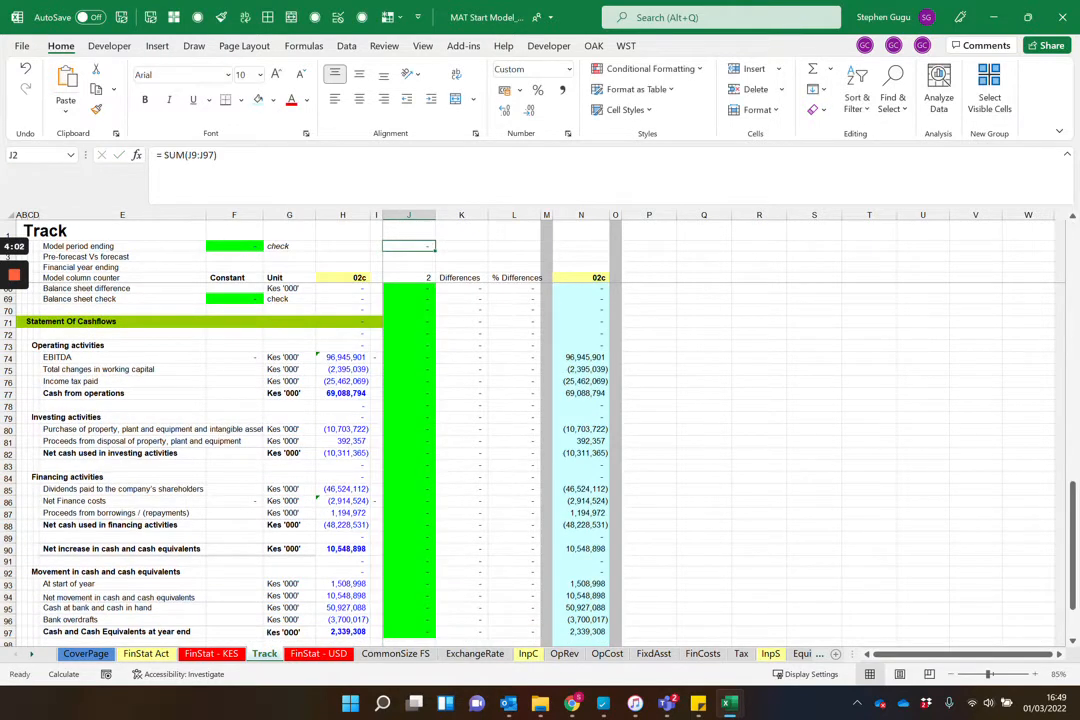
Copy the formatting of check cell J71 onto the total check cell J2
{"action": "left_click", "coordinate": [408, 321]}
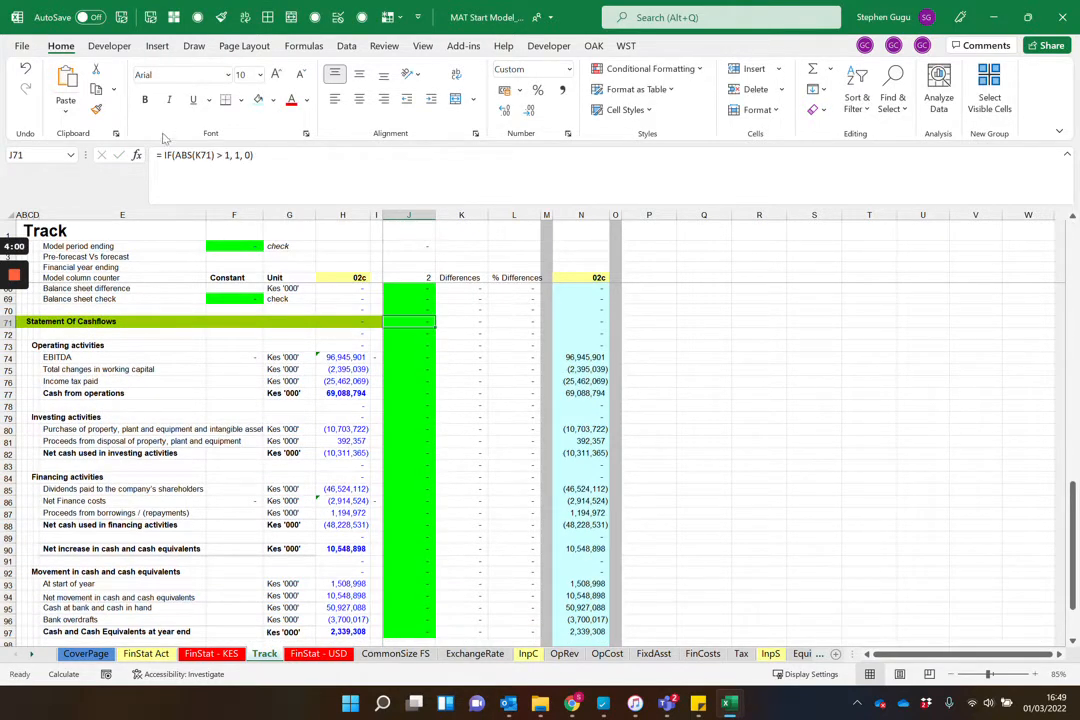
{"action": "left_click", "coordinate": [96, 109]}
{"action": "scroll", "coordinate": [400, 440], "scroll_direction": "up", "scroll_amount": 10}
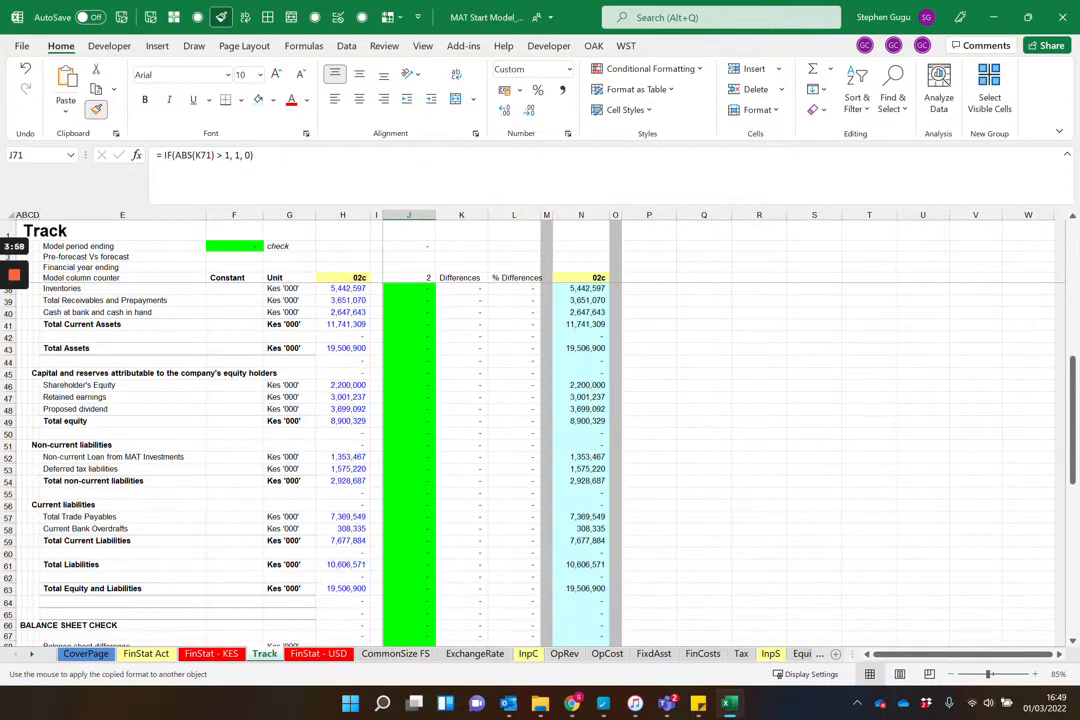
{"action": "left_click", "coordinate": [409, 246]}
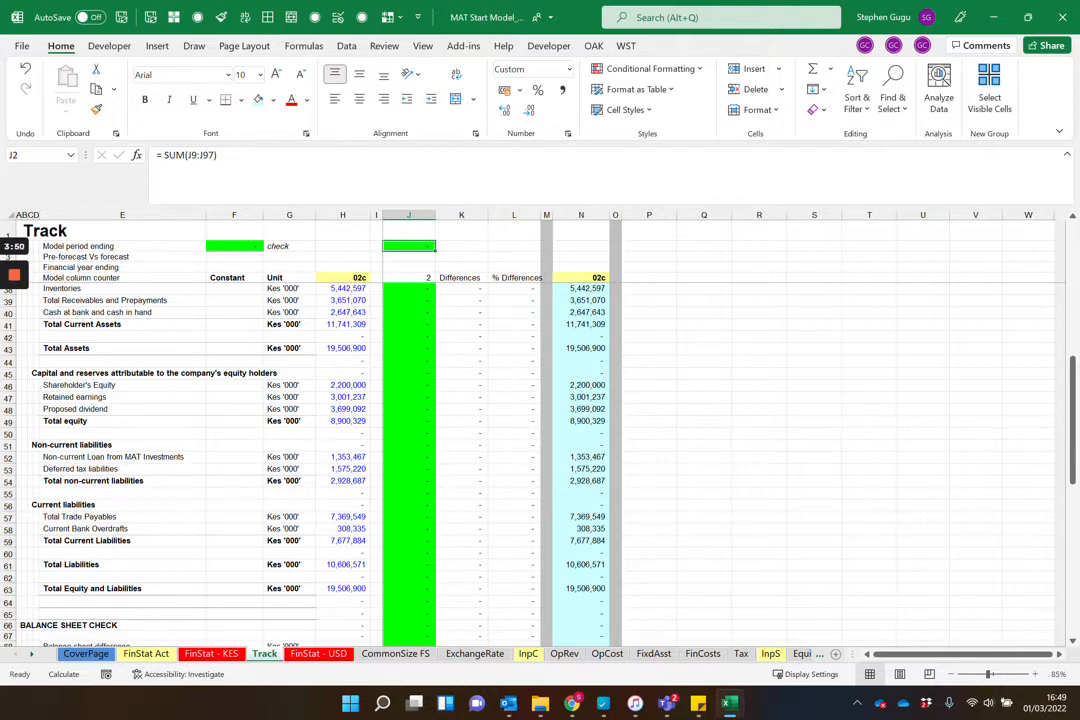
On the InpS sheet, copy the 2015 to 2020 forecast local sales growth rates from P9:U9 into row 7, starting at P7
{"action": "scroll", "coordinate": [540, 460], "scroll_direction": "down", "scroll_amount": 11}
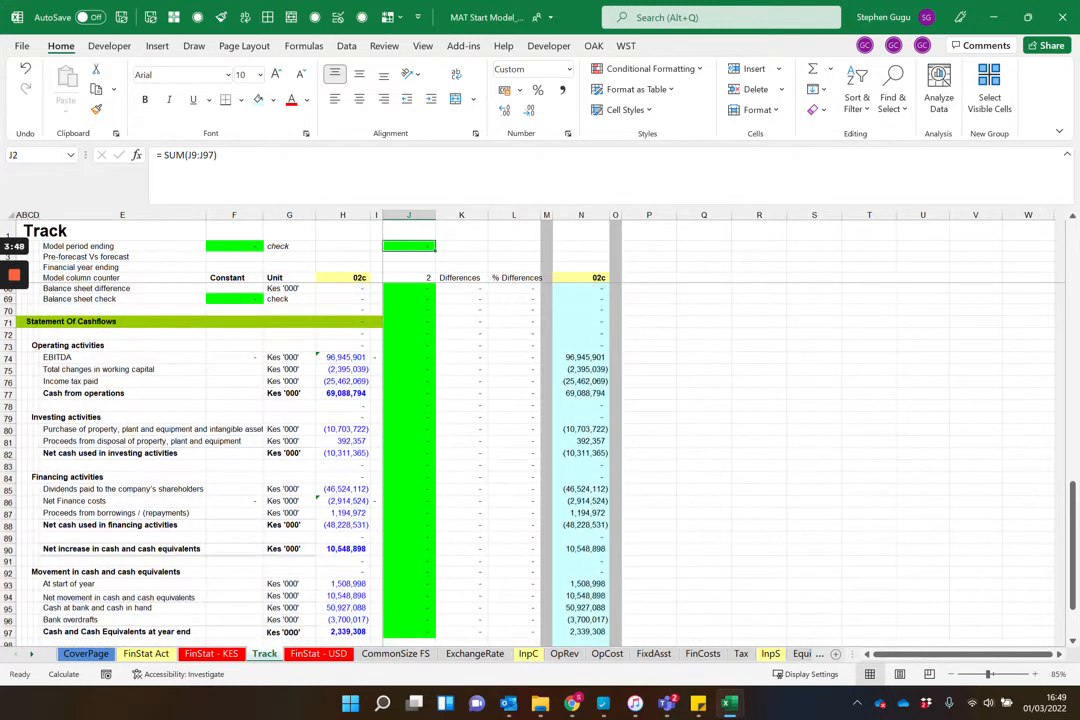
{"action": "scroll", "coordinate": [540, 460], "scroll_direction": "up", "scroll_amount": 8}
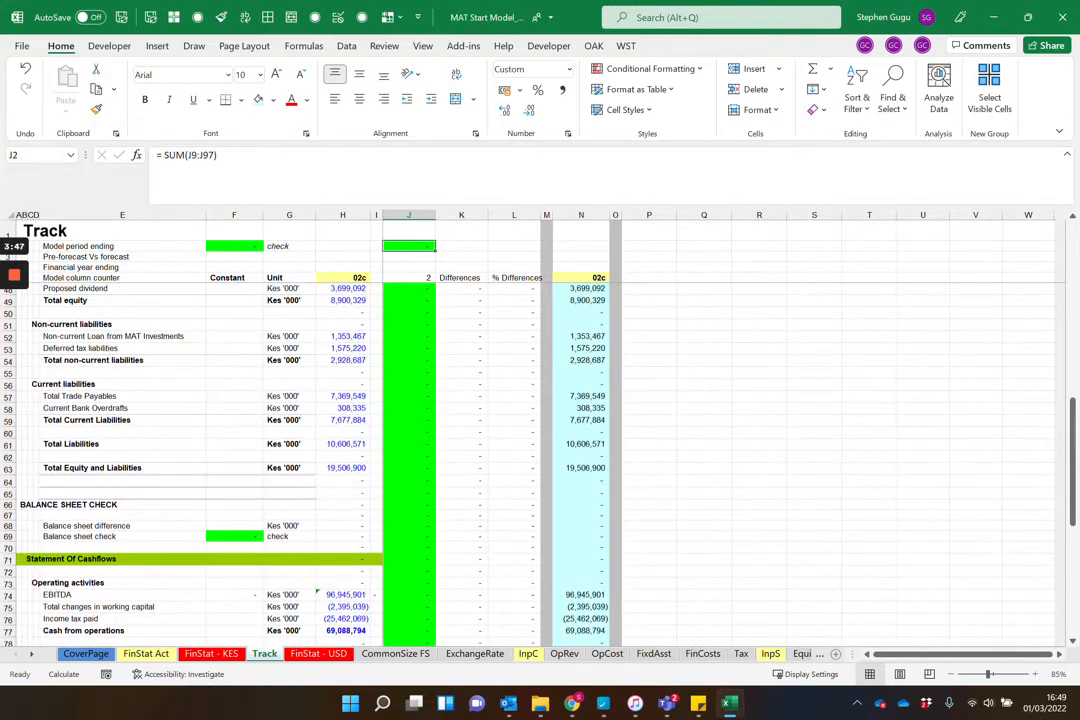
{"action": "left_click", "coordinate": [770, 653]}
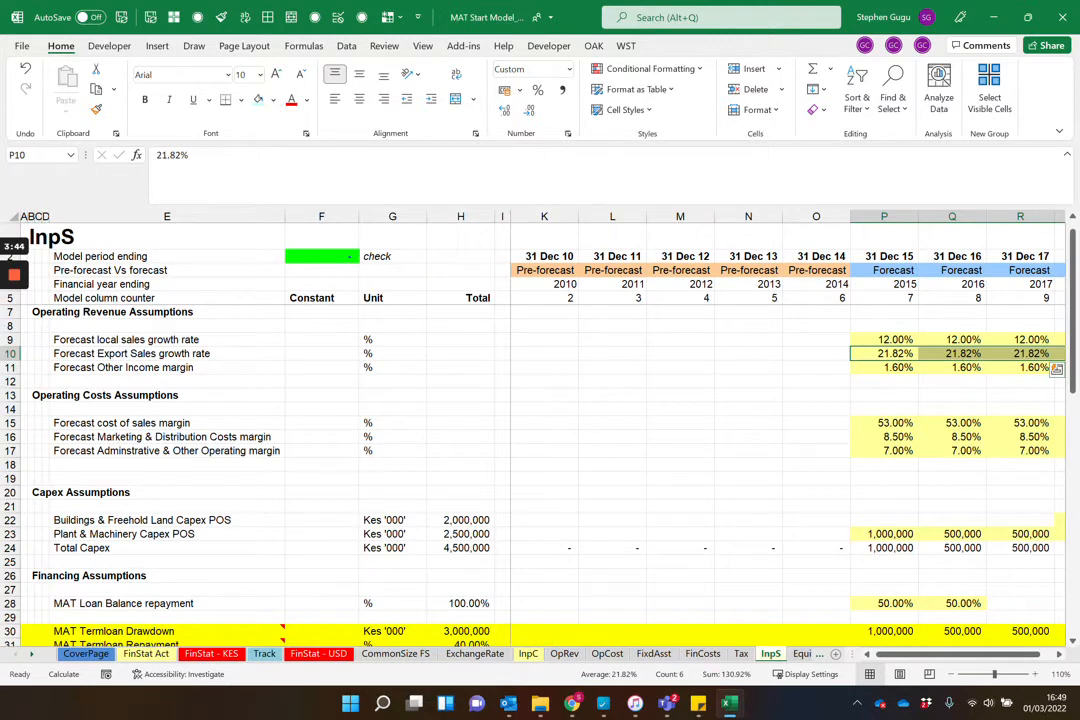
{"action": "left_click", "coordinate": [884, 340]}
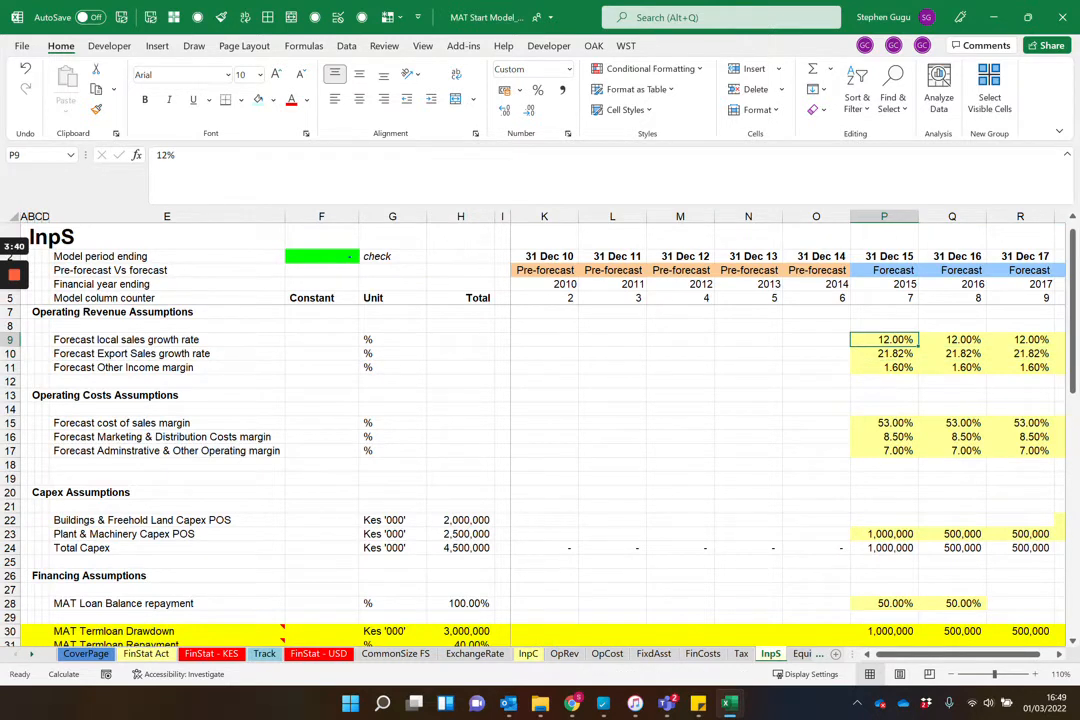
{"action": "key", "text": "shift+Right"}
{"action": "key", "text": "shift+Right"}
{"action": "key", "text": "shift+Right"}
{"action": "key", "text": "shift+Right"}
{"action": "key", "text": "shift+Right"}
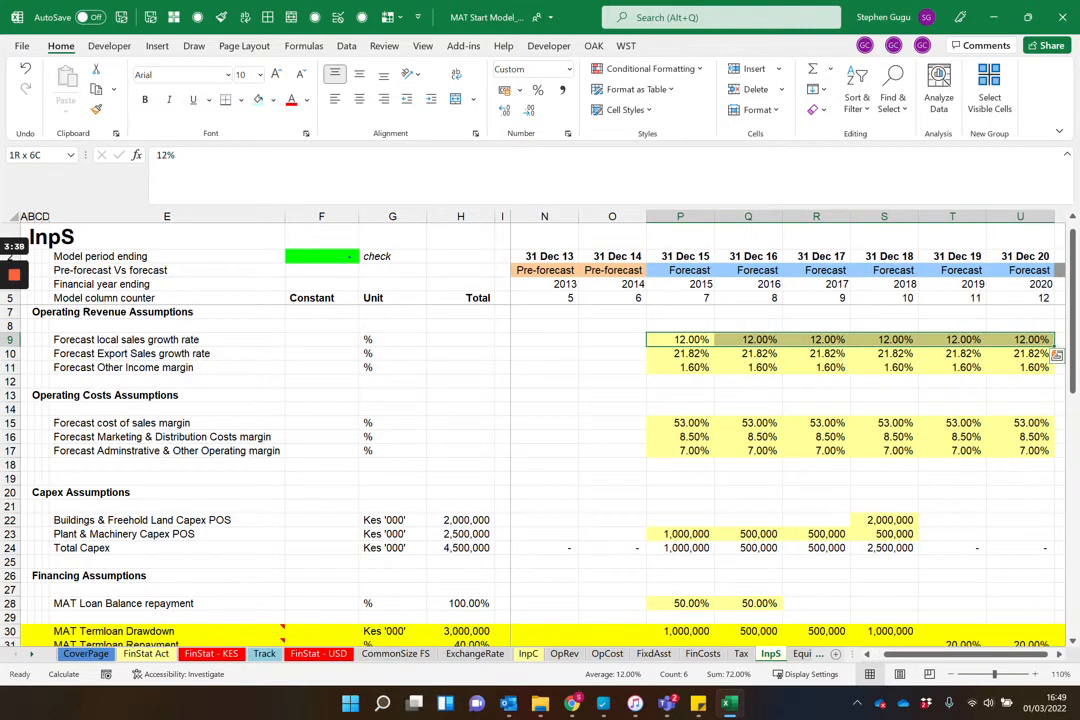
{"action": "key", "text": "ctrl+c"}
{"action": "key", "text": "Up"}
{"action": "key", "text": "Up"}
{"action": "key", "text": "Return"}
Set the forecast local sales growth rate in row 9 to 20% for all years from 2015 to 2020
{"action": "key", "text": "Down"}
{"action": "key", "text": "Down"}
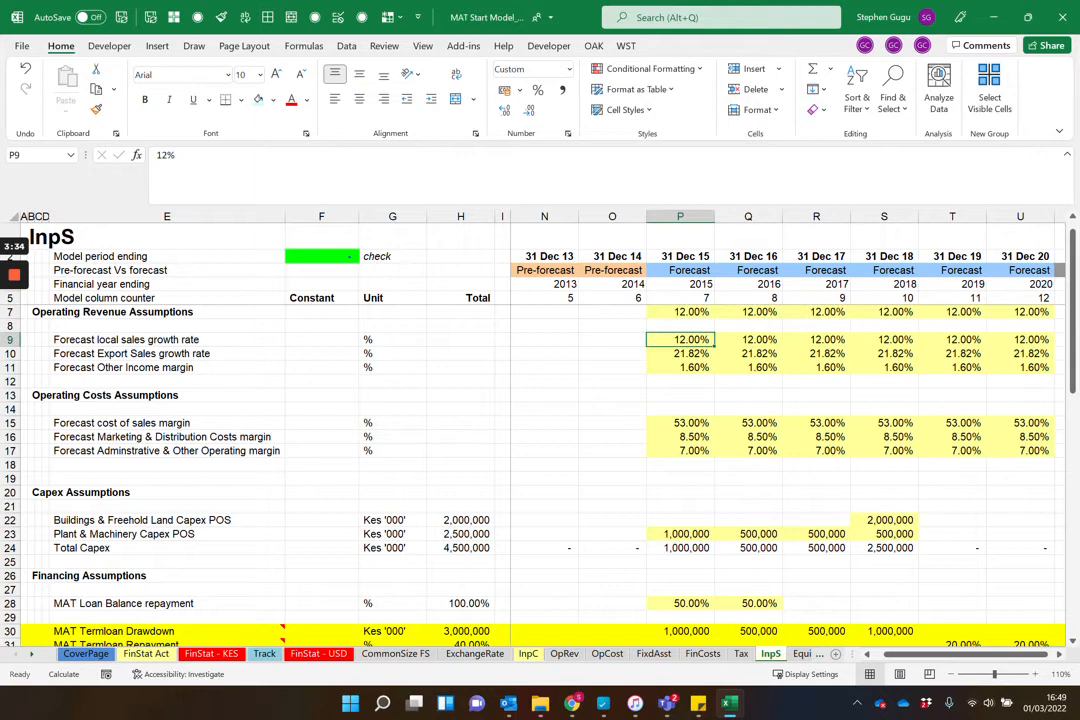
{"action": "type", "text": "20"}
{"action": "key", "text": "ctrl+Return"}
{"action": "key", "text": "ctrl+shift+Right"}
{"action": "key", "text": "ctrl+r"}
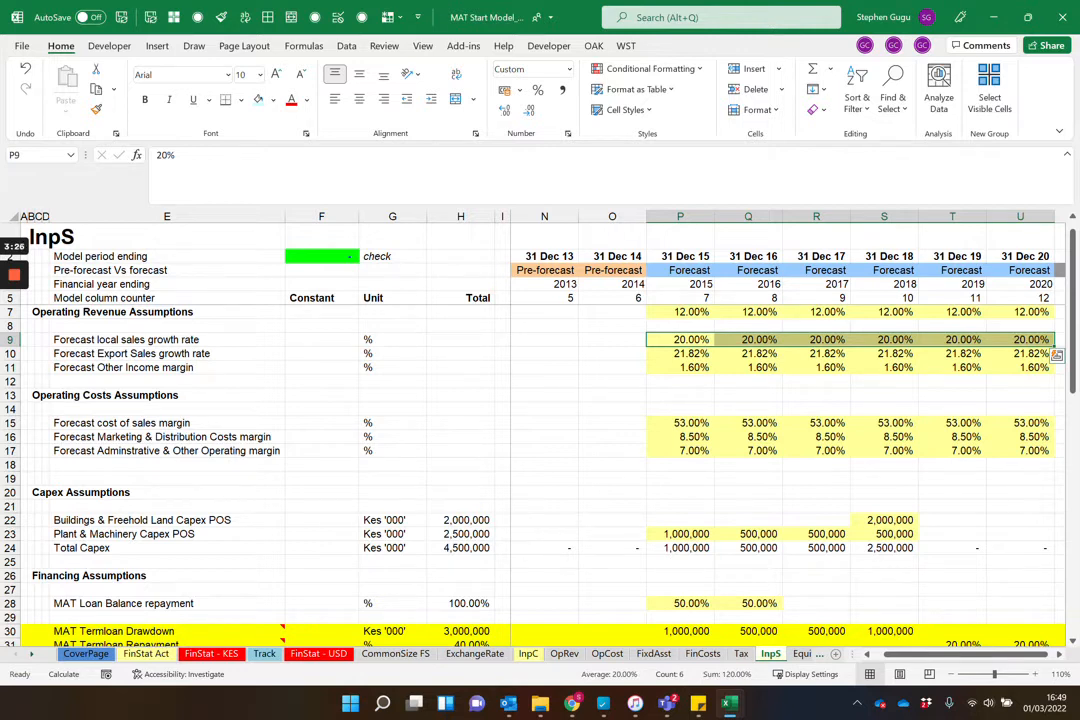
Return to the Track sheet and check which calculation mode the workbook uses
{"action": "left_click", "coordinate": [264, 653]}
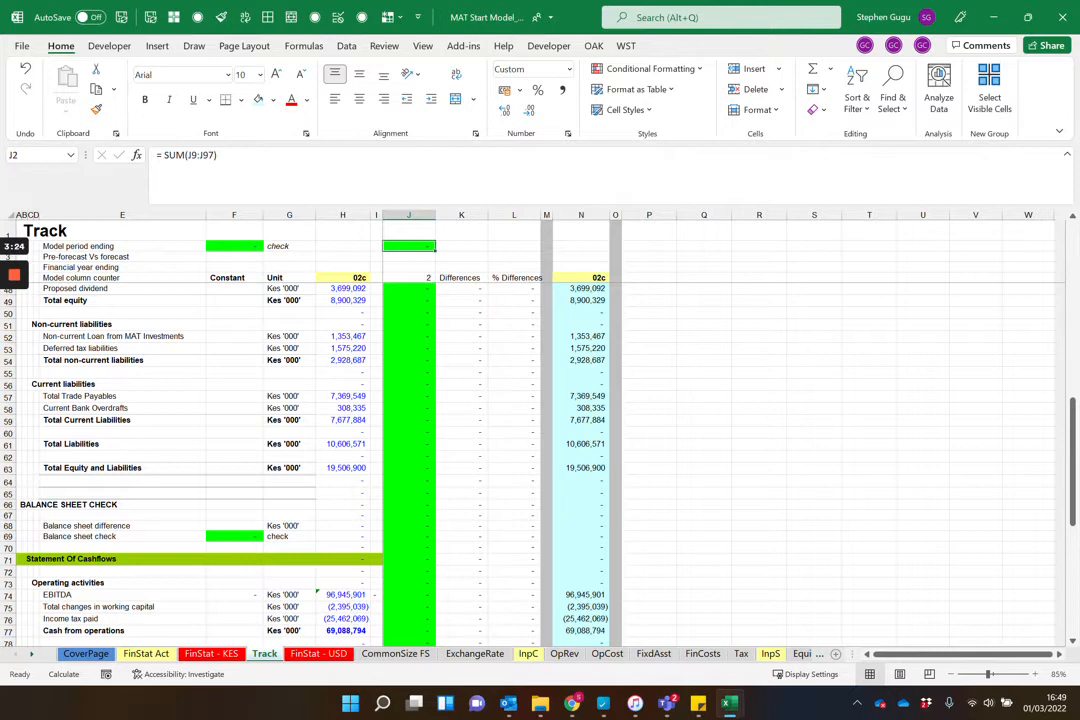
{"action": "scroll", "coordinate": [400, 460], "scroll_direction": "up", "scroll_amount": 7}
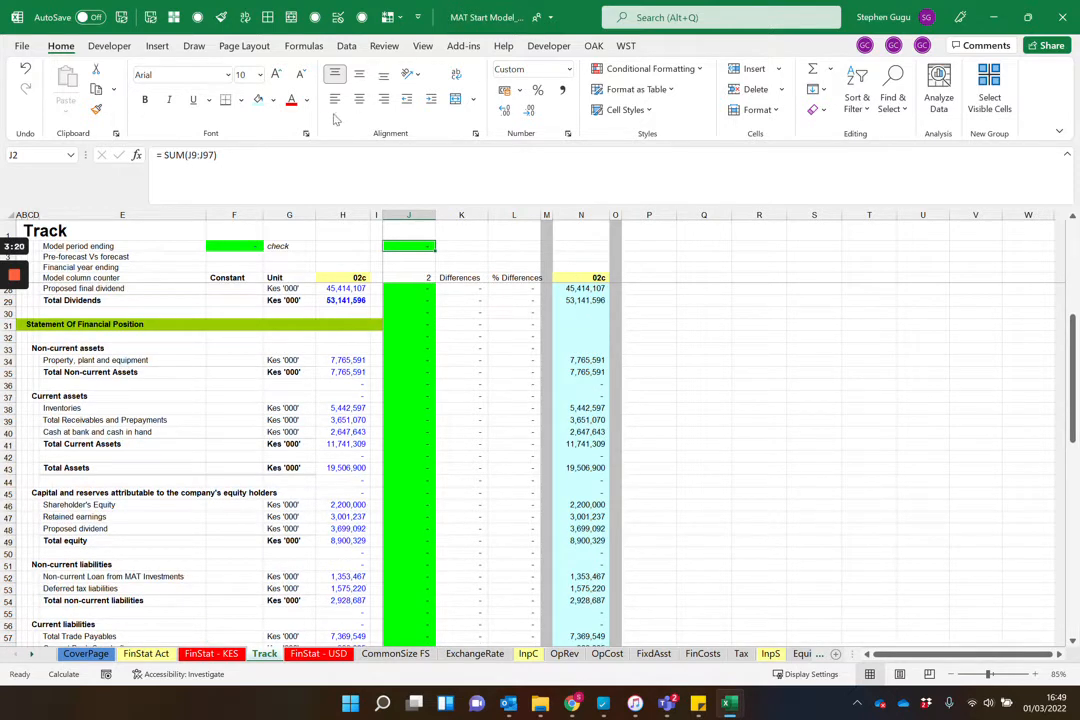
{"action": "left_click", "coordinate": [303, 45]}
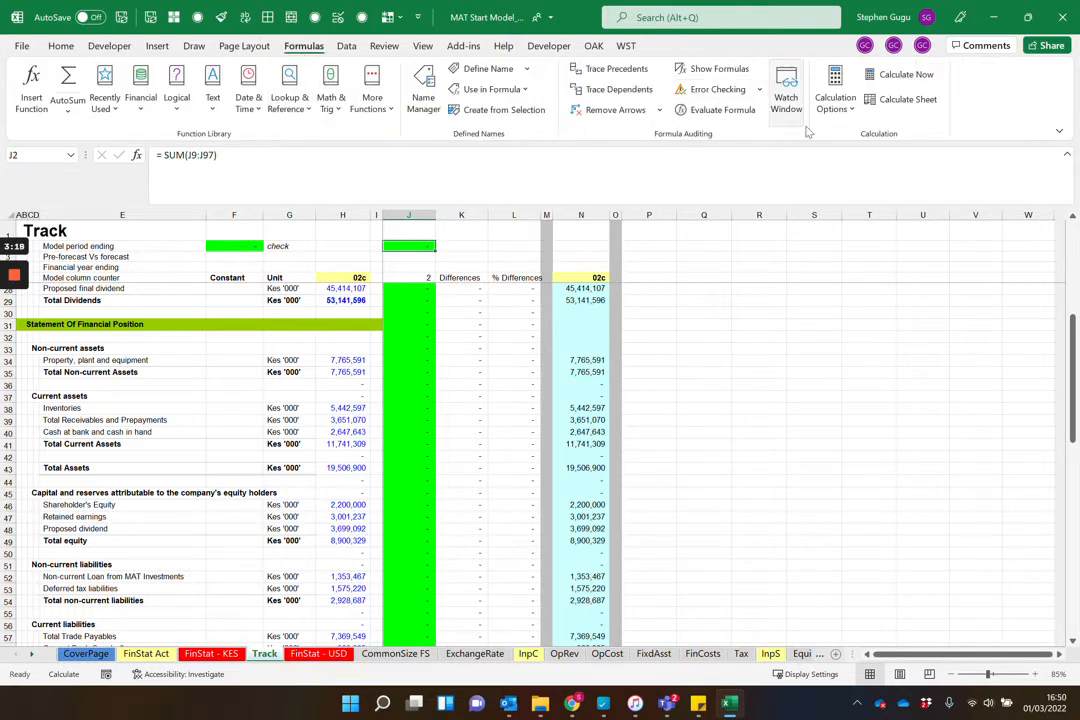
{"action": "left_click", "coordinate": [838, 110]}
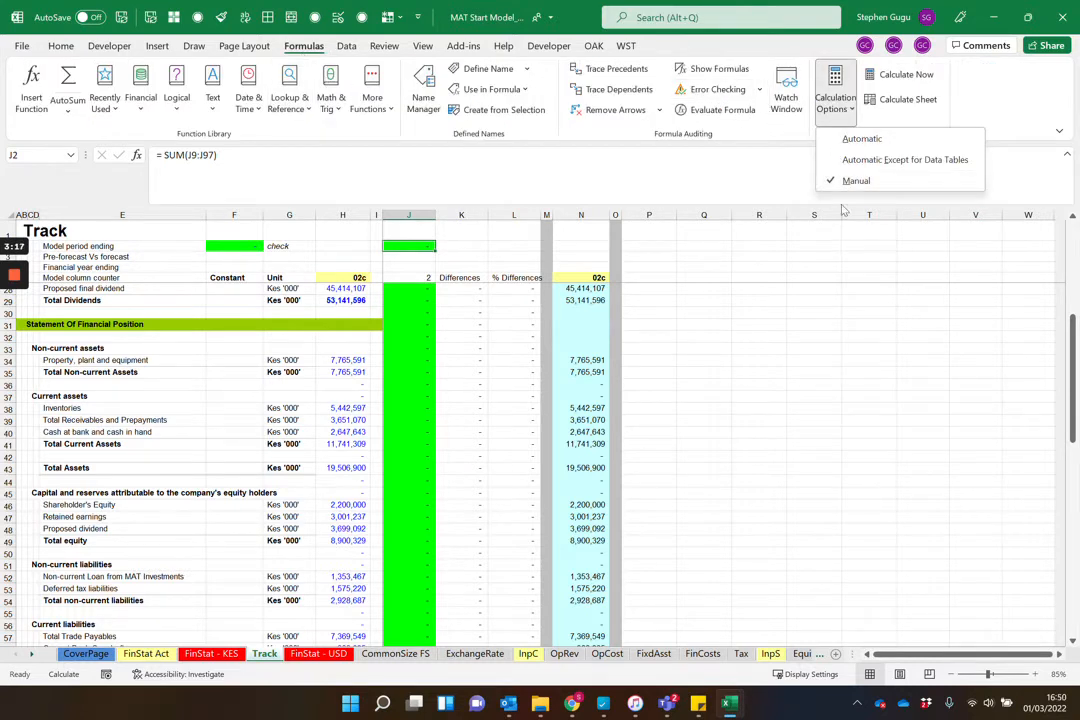
{"action": "left_click", "coordinate": [644, 316]}
{"action": "left_click", "coordinate": [461, 313]}
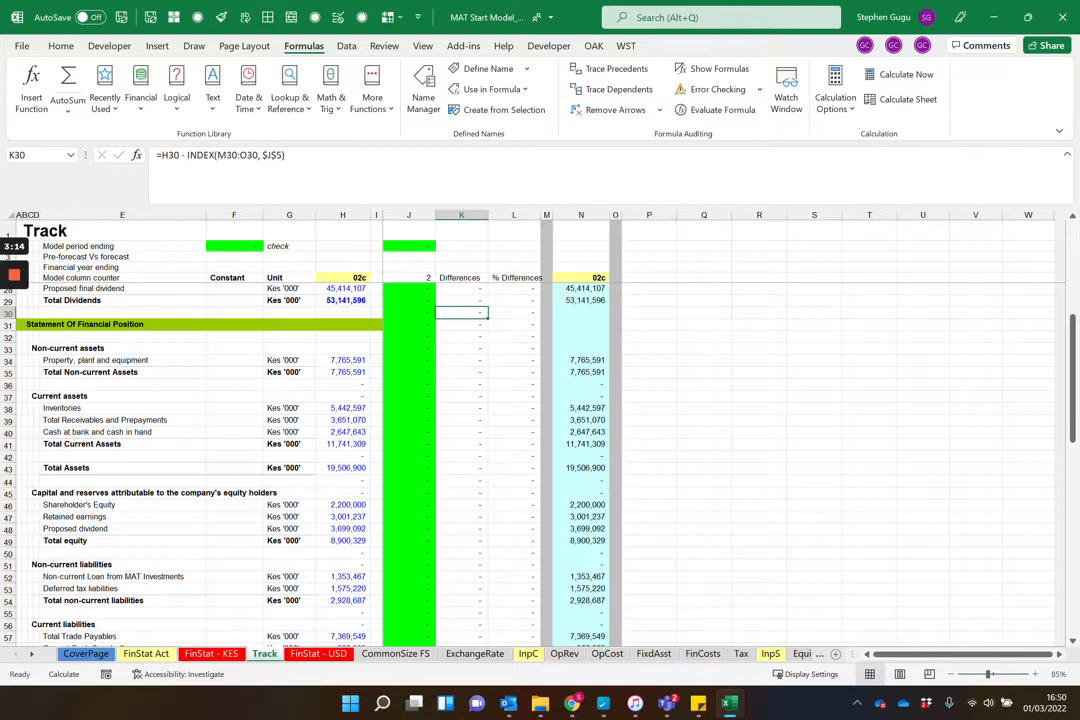
Recalculate the workbook and review the checks and differences across all statements on the Track sheet
{"action": "left_click", "coordinate": [461, 257]}
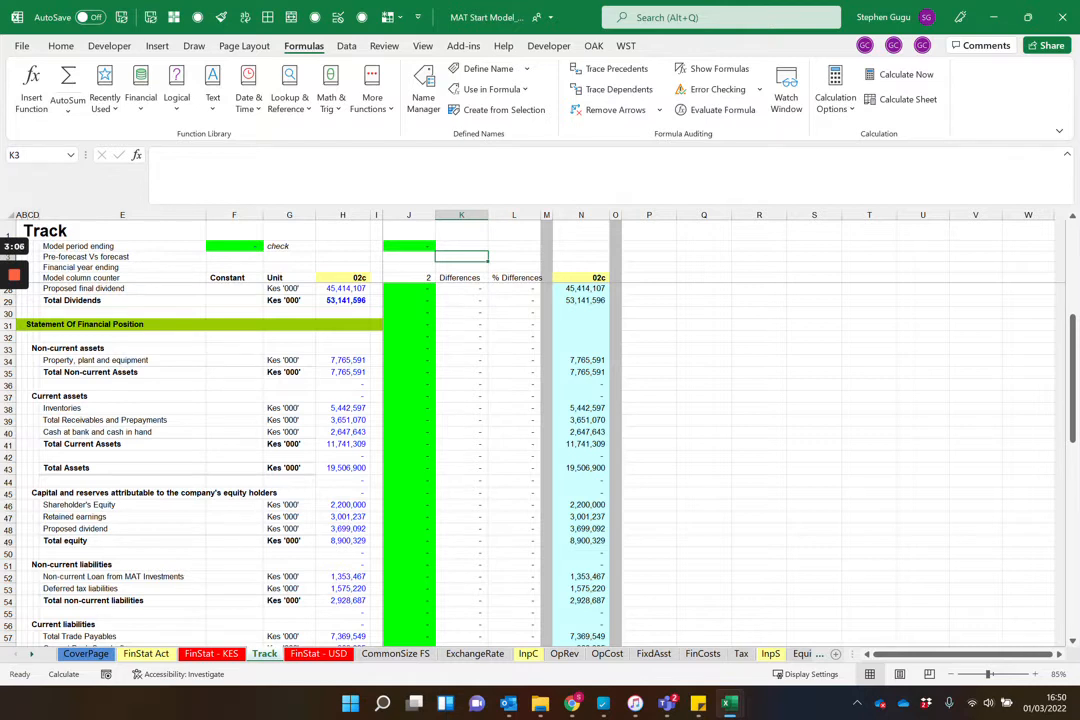
{"action": "left_click", "coordinate": [581, 289]}
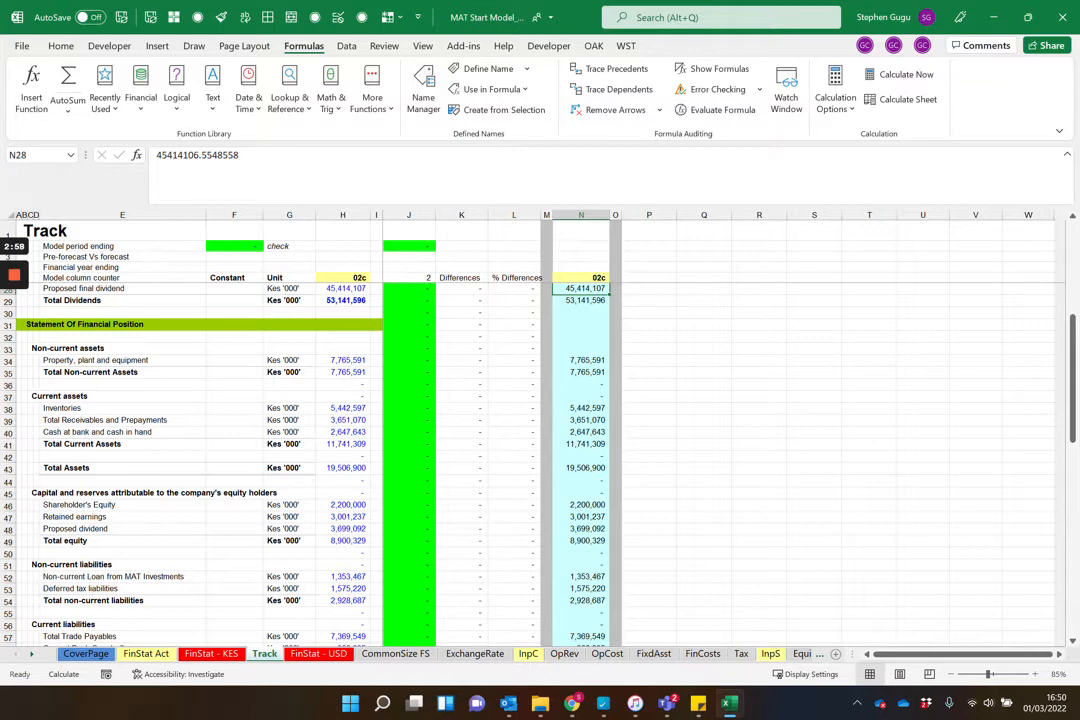
{"action": "key", "text": "F9"}
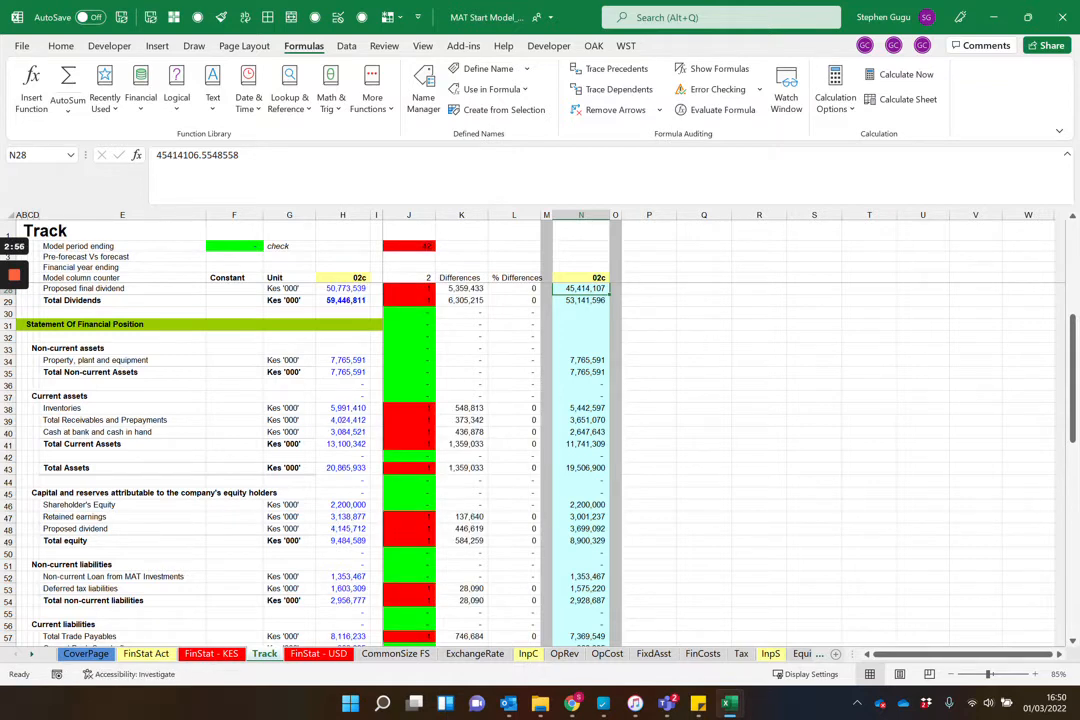
{"action": "scroll", "coordinate": [540, 440], "scroll_direction": "up", "scroll_amount": 7}
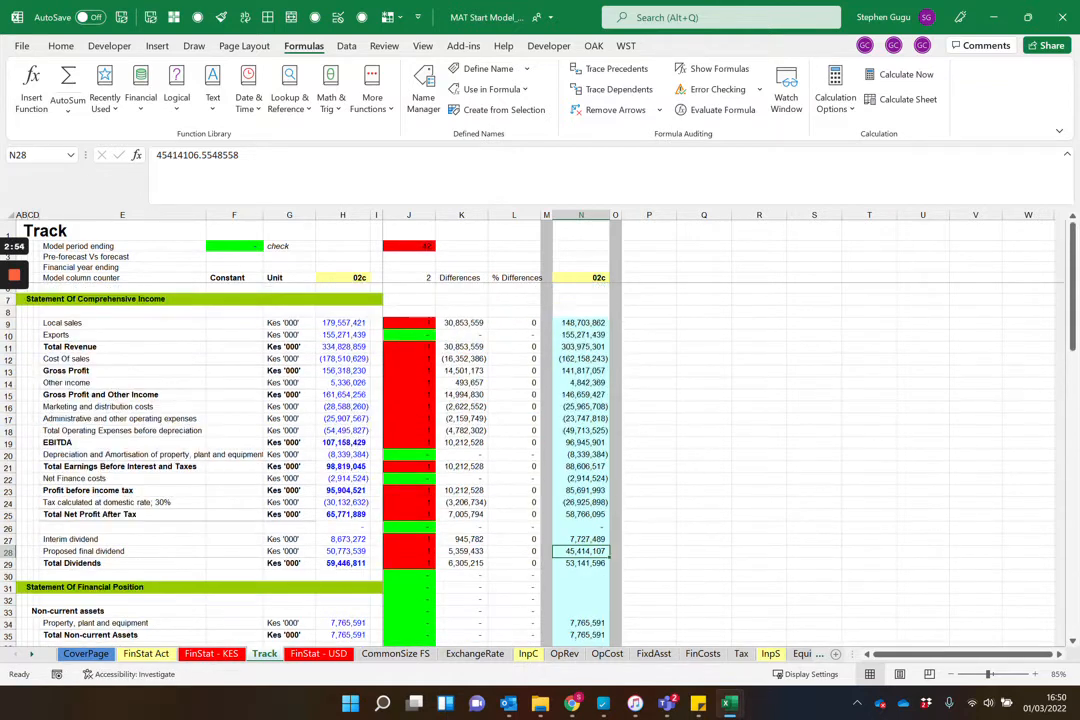
{"action": "scroll", "coordinate": [540, 440], "scroll_direction": "down", "scroll_amount": 20}
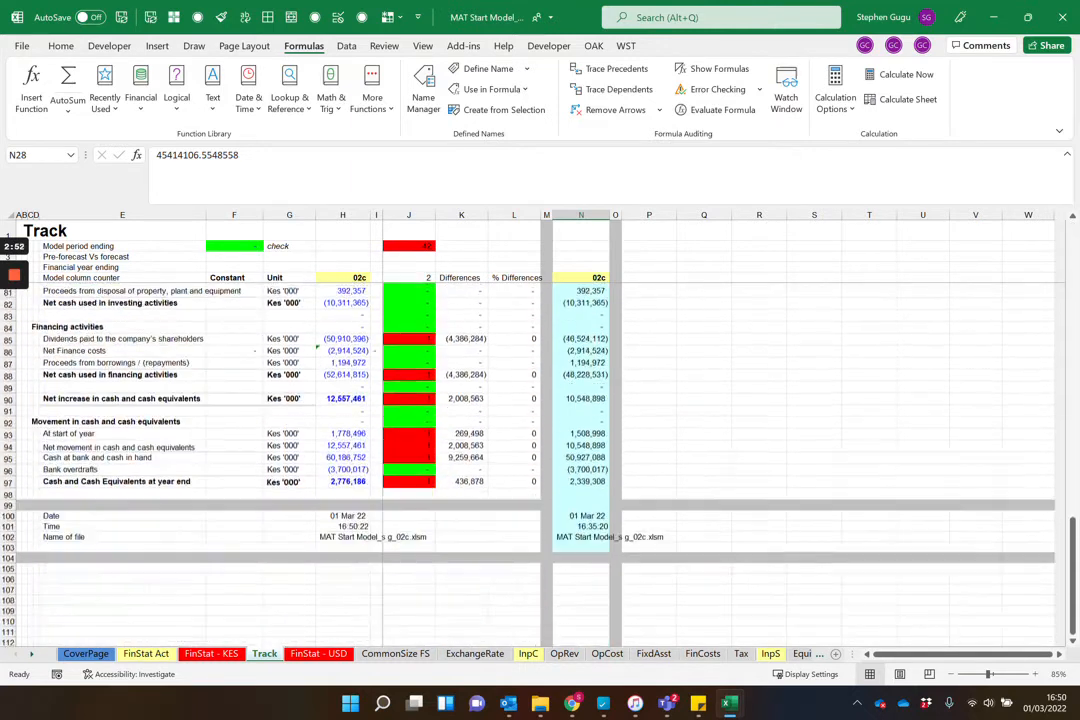
Format the whole % Differences column L on the Track sheet as percentages
{"action": "scroll", "coordinate": [540, 440], "scroll_direction": "up", "scroll_amount": 20}
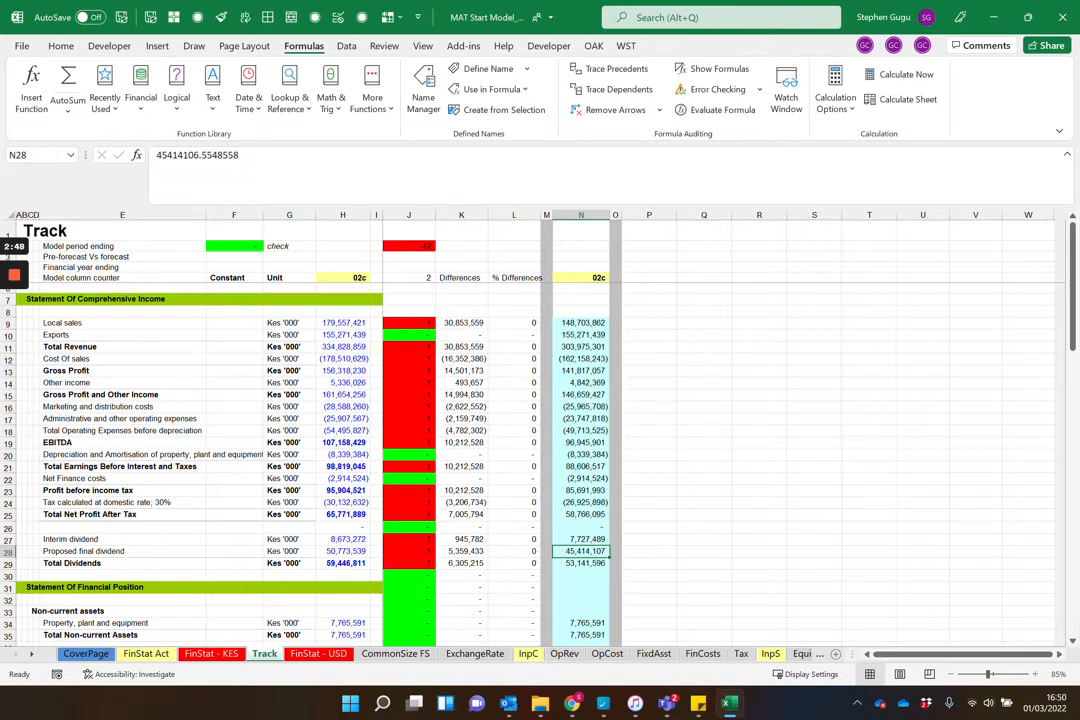
{"action": "scroll", "coordinate": [540, 440], "scroll_direction": "down", "scroll_amount": 20}
{"action": "scroll", "coordinate": [540, 440], "scroll_direction": "up", "scroll_amount": 20}
{"action": "left_click", "coordinate": [514, 215]}
{"action": "key", "text": "ctrl+shift+5"}
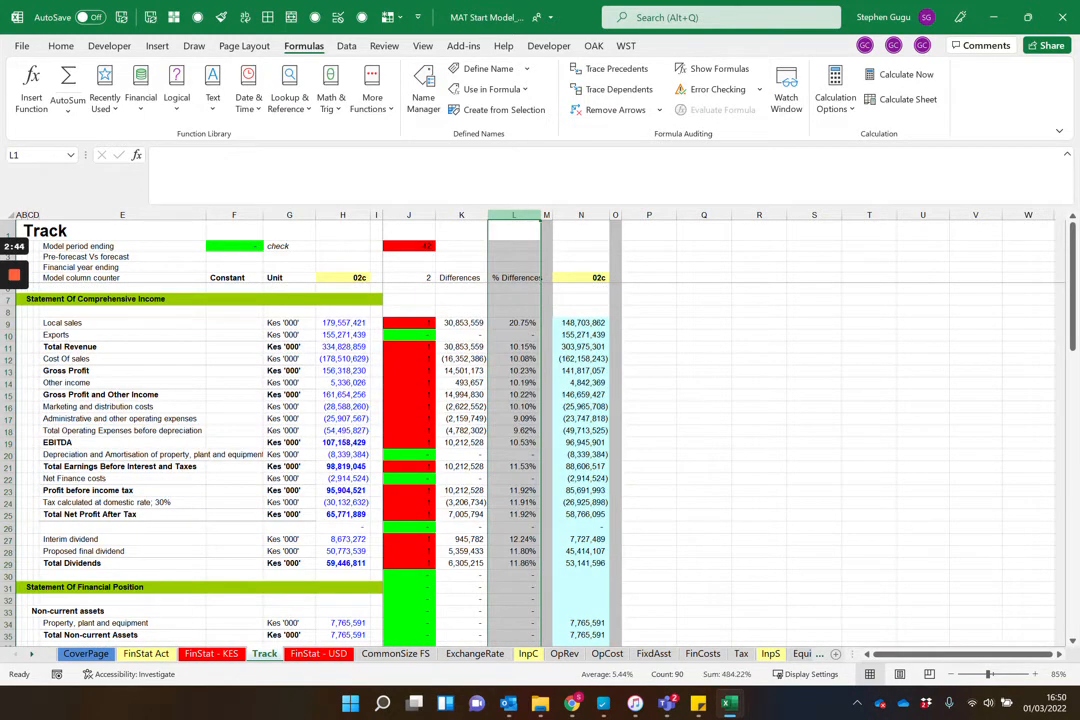
Examine the percentage differences in column L across the comprehensive income, financial position and cashflow statements
{"action": "left_click", "coordinate": [514, 347]}
{"action": "left_click", "coordinate": [514, 431]}
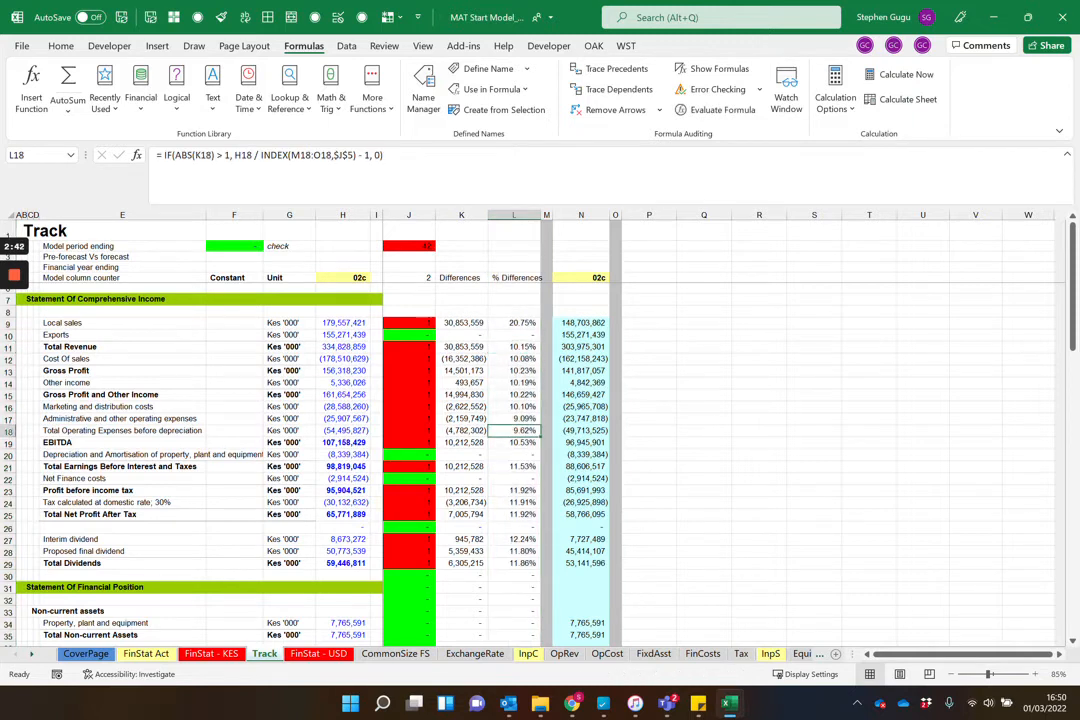
{"action": "scroll", "coordinate": [444, 440], "scroll_direction": "down", "scroll_amount": 4}
{"action": "scroll", "coordinate": [444, 440], "scroll_direction": "up", "scroll_amount": 4}
{"action": "left_click", "coordinate": [514, 323]}
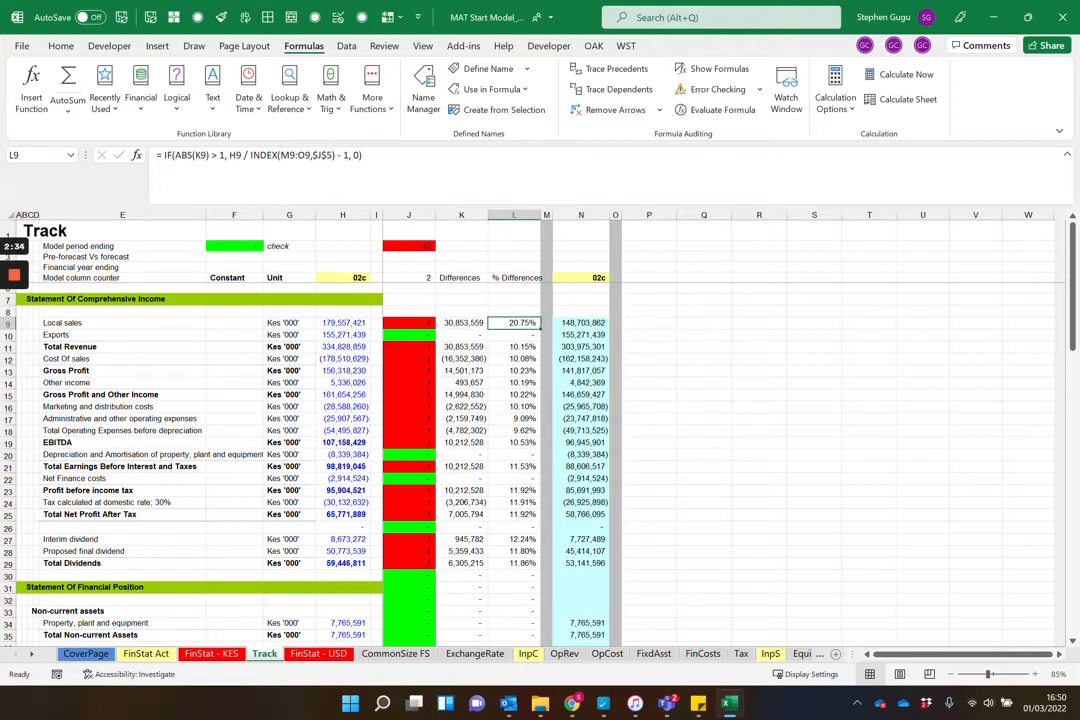
{"action": "left_click", "coordinate": [514, 515]}
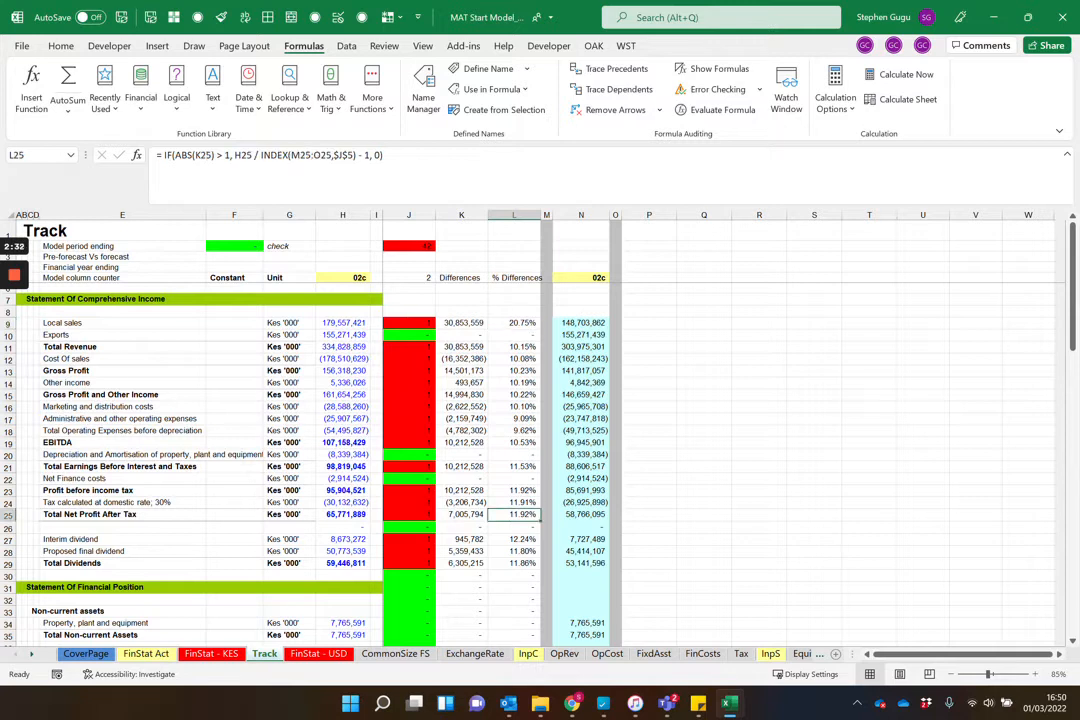
{"action": "scroll", "coordinate": [440, 450], "scroll_direction": "down", "scroll_amount": 3}
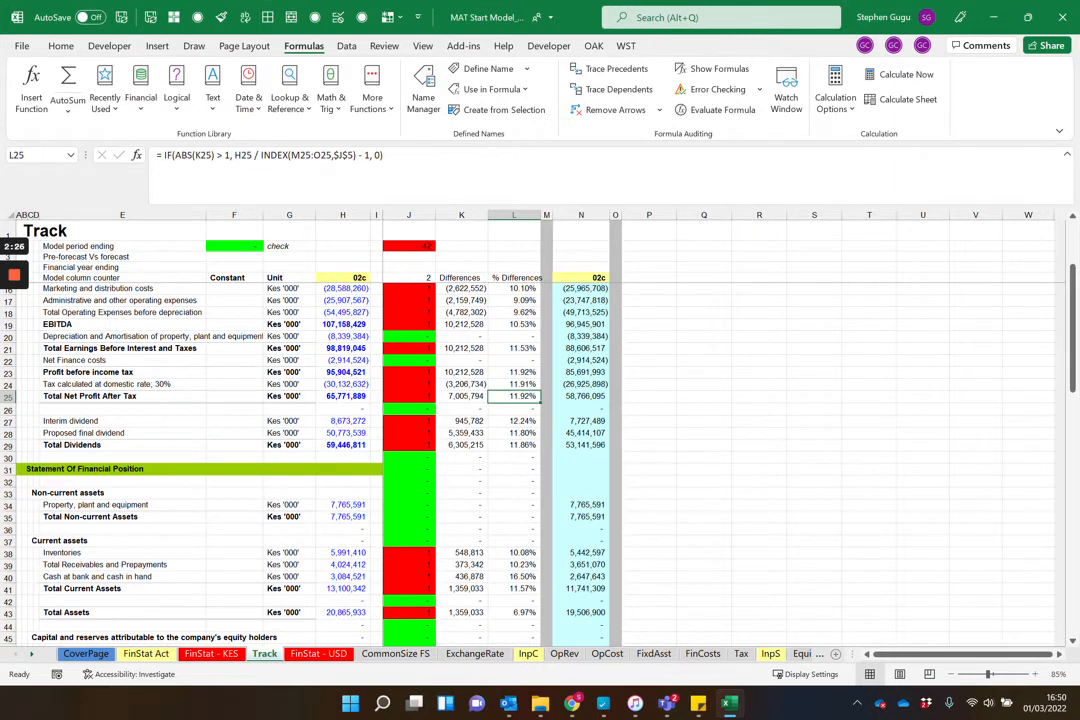
{"action": "scroll", "coordinate": [440, 450], "scroll_direction": "down", "scroll_amount": 3}
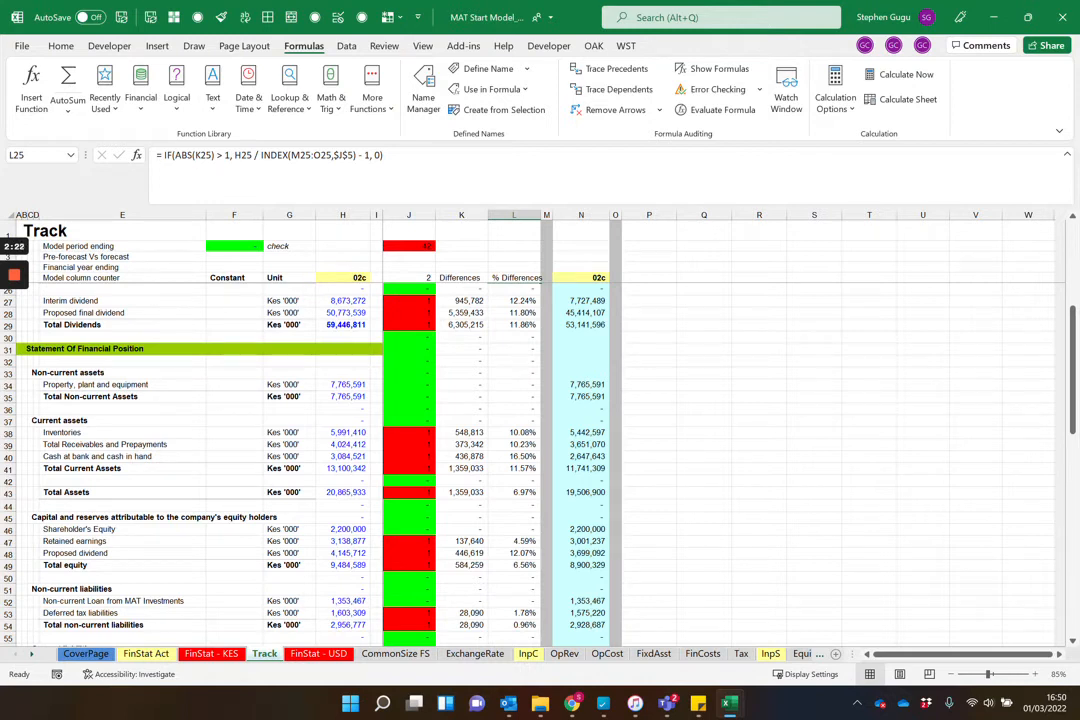
{"action": "left_click", "coordinate": [514, 433]}
{"action": "left_click", "coordinate": [514, 457]}
{"action": "scroll", "coordinate": [514, 457], "scroll_direction": "down", "scroll_amount": 5}
{"action": "scroll", "coordinate": [514, 457], "scroll_direction": "down", "scroll_amount": 15}
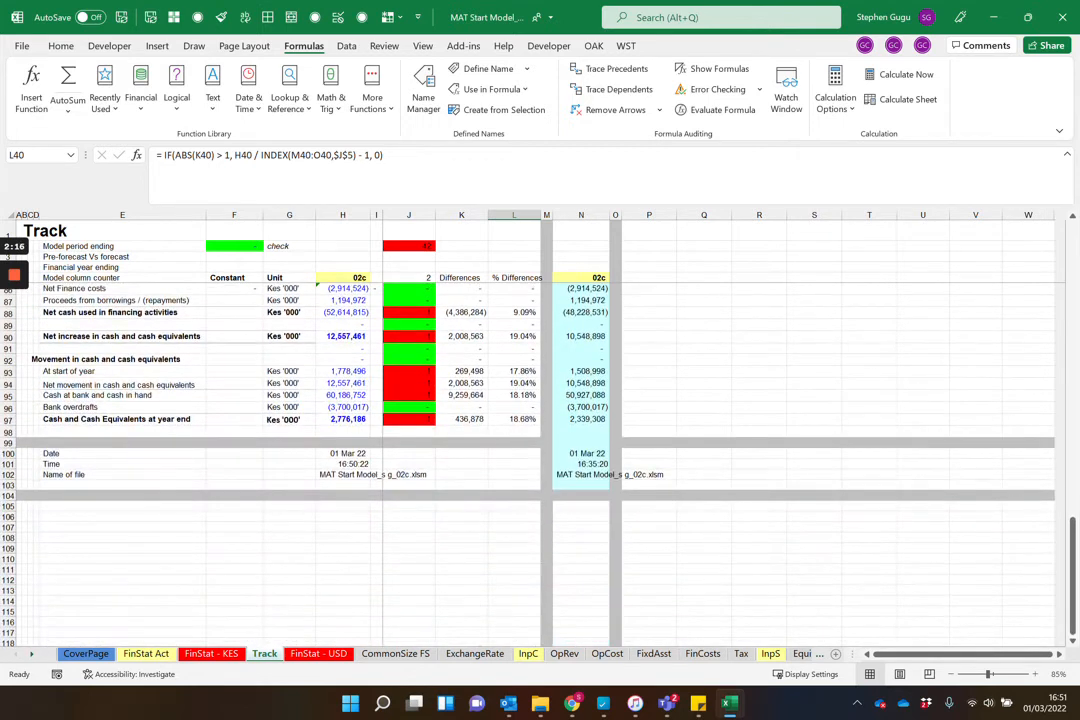
{"action": "scroll", "coordinate": [514, 457], "scroll_direction": "up", "scroll_amount": 15}
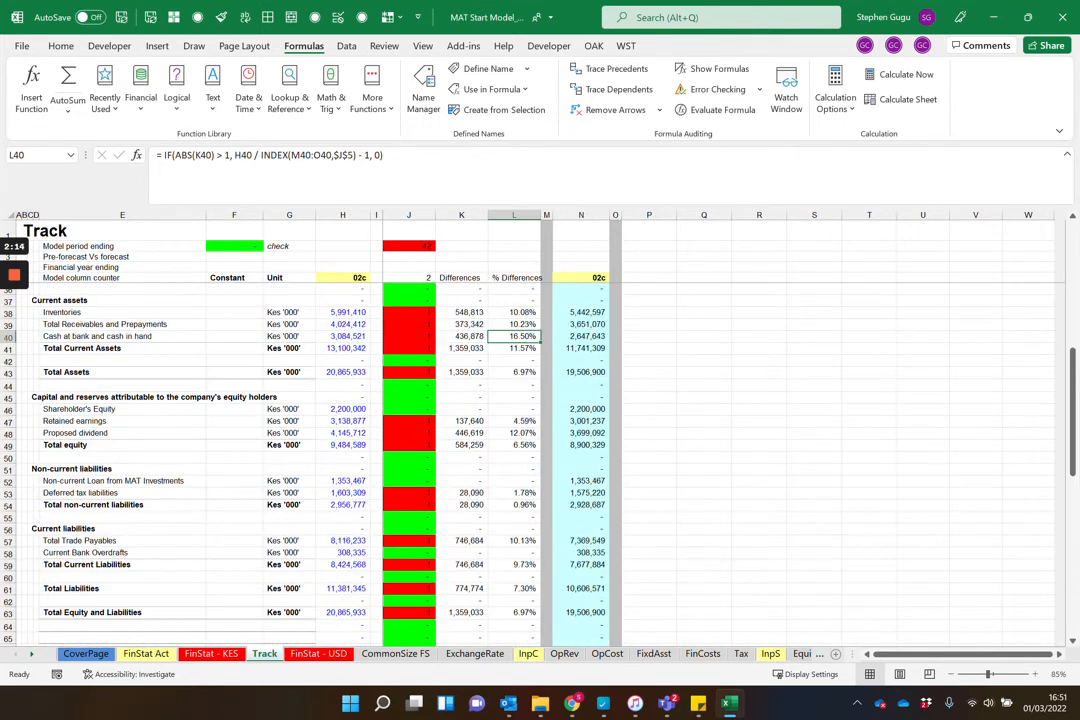
Narrow the check column J on the Track sheet to roughly half its width
{"action": "left_click", "coordinate": [409, 246]}
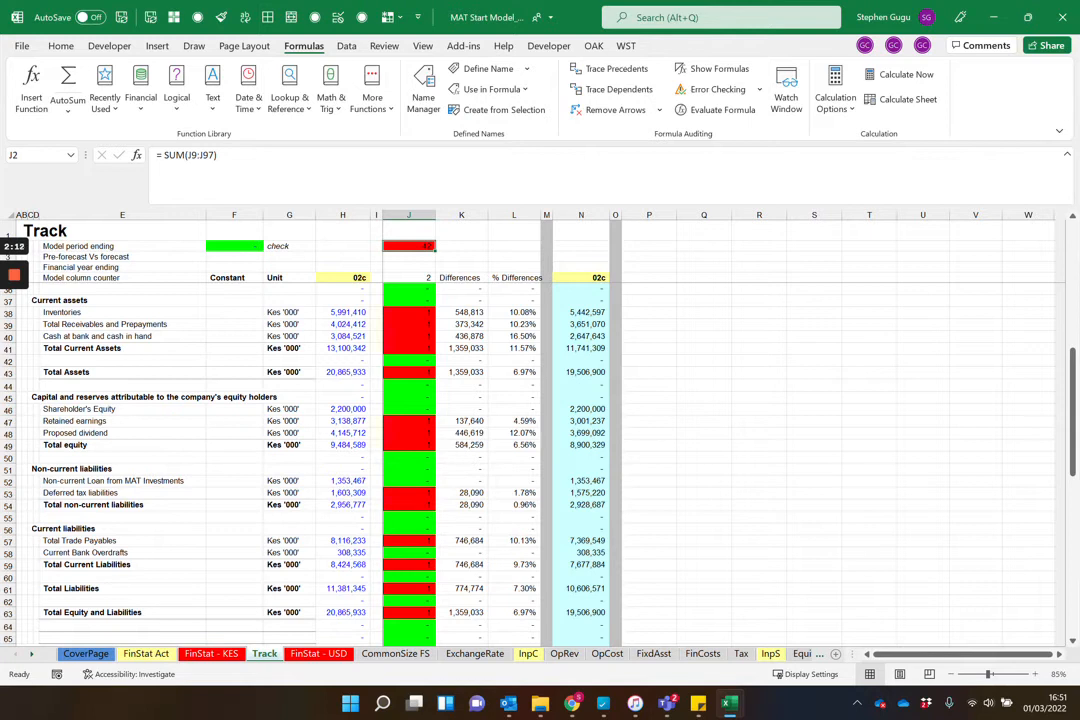
{"action": "left_click_drag", "start_coordinate": [436, 215], "coordinate": [412, 215]}
{"action": "left_click", "coordinate": [437, 361]}
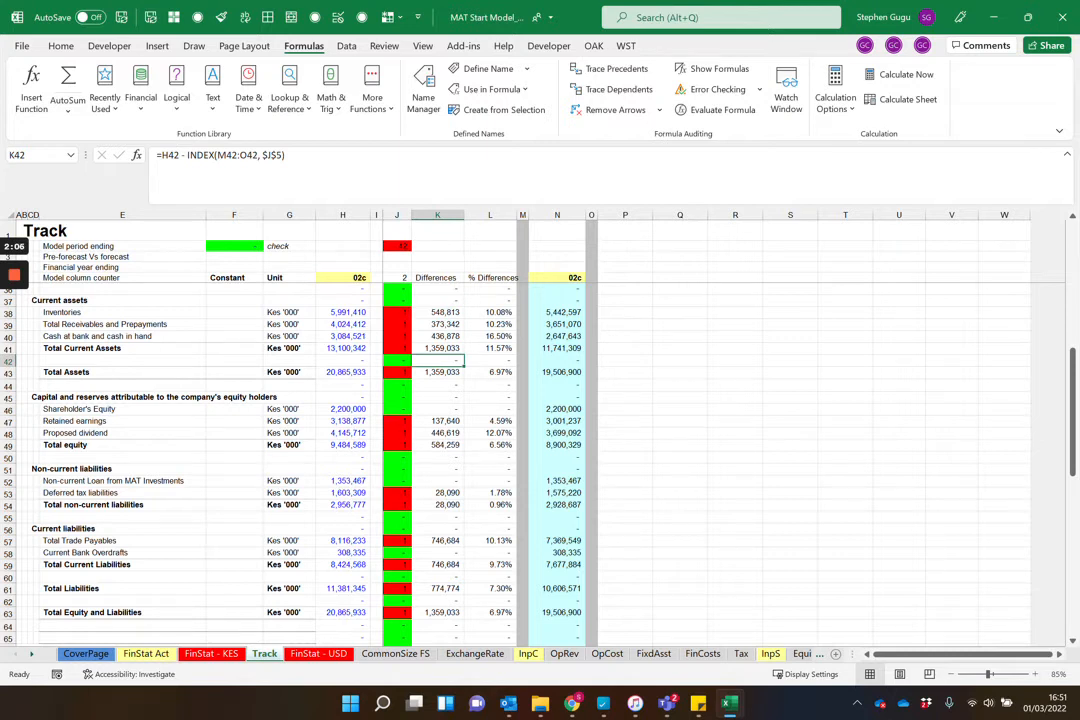
Copy the saved 02c results column N and insert the copy at column N, shifting the original to column O
{"action": "left_click", "coordinate": [557, 215]}
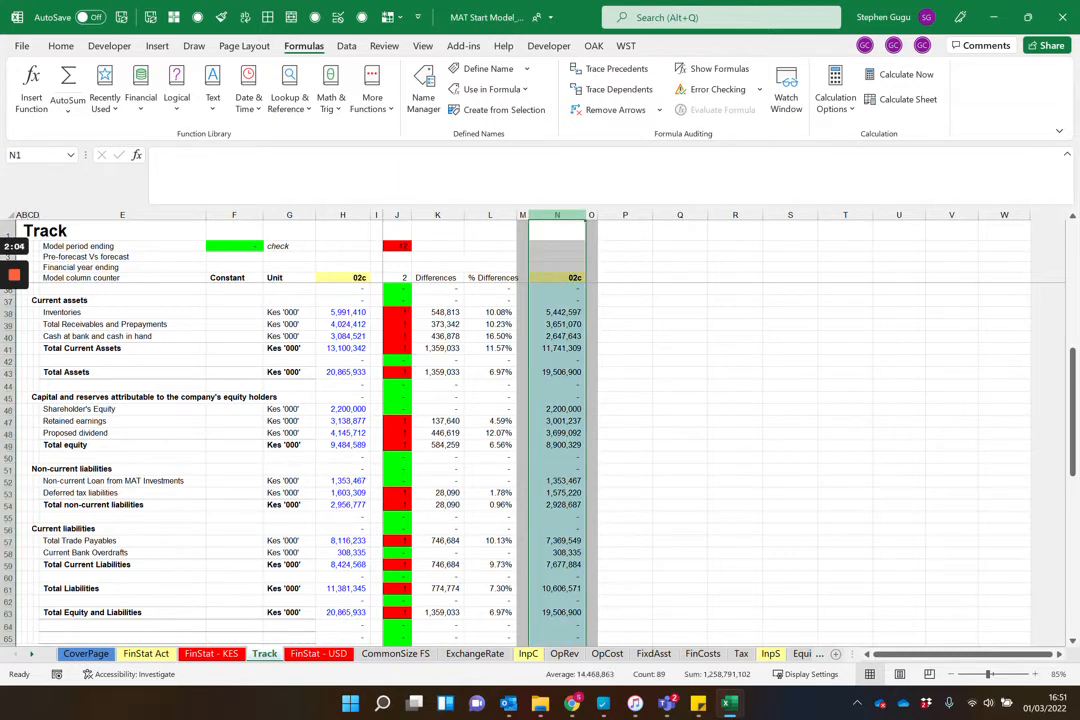
{"action": "key", "text": "ctrl+c"}
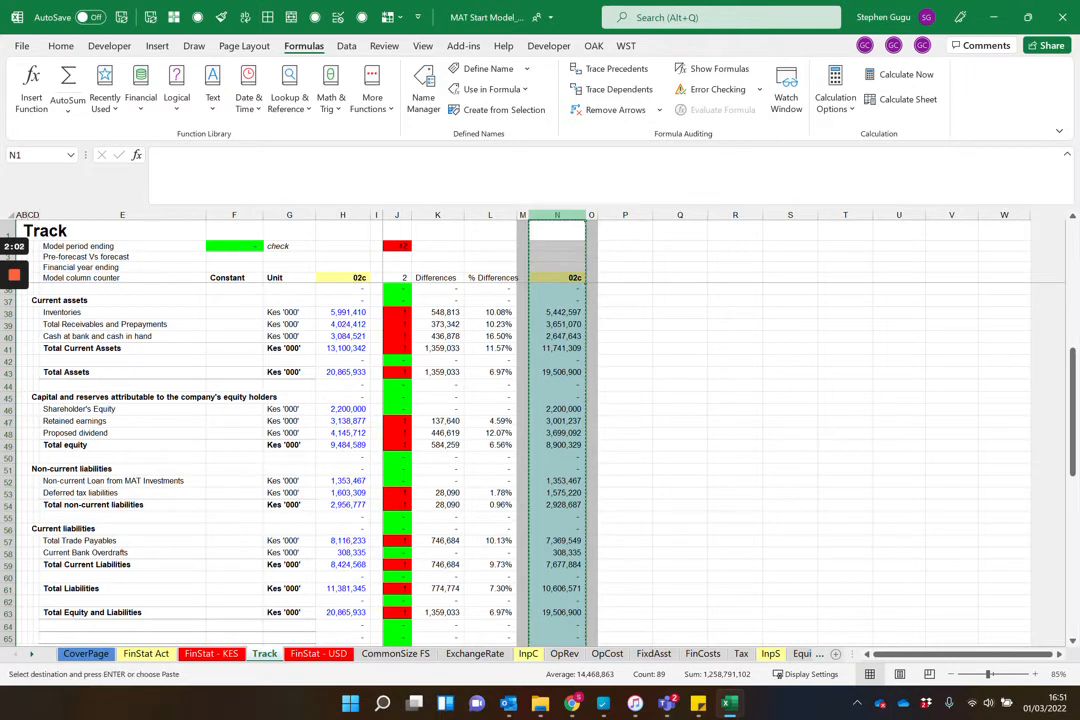
{"action": "key", "text": "ctrl+shift+plus"}
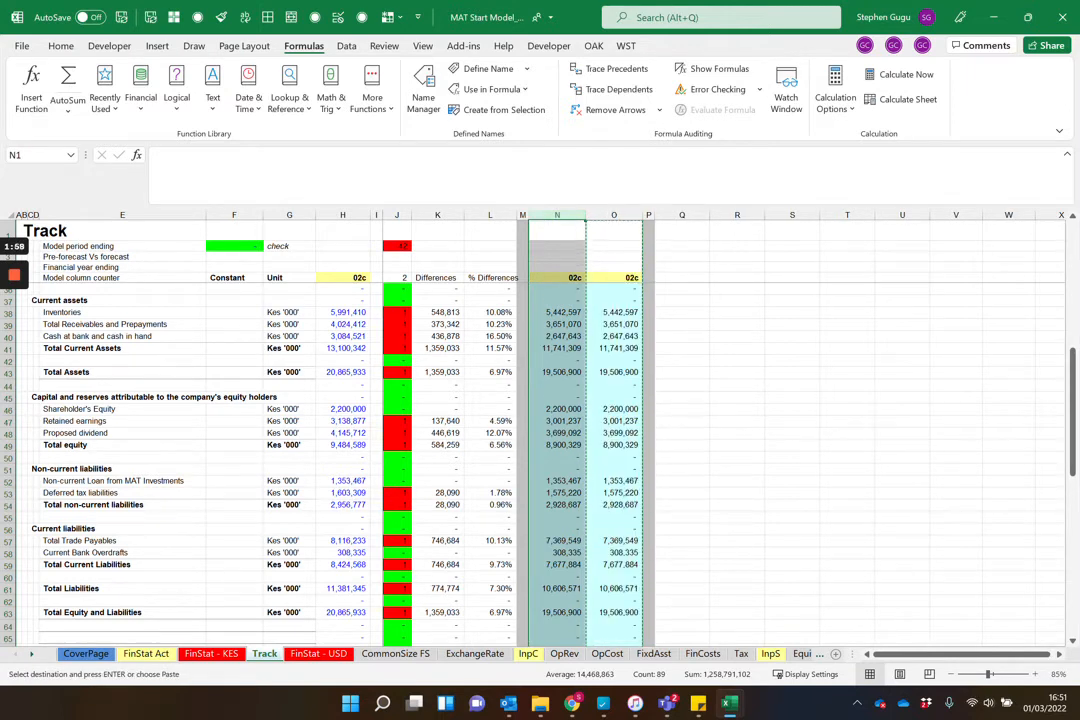
Set the current model version label in H5 to 02d
{"action": "left_click", "coordinate": [343, 278]}
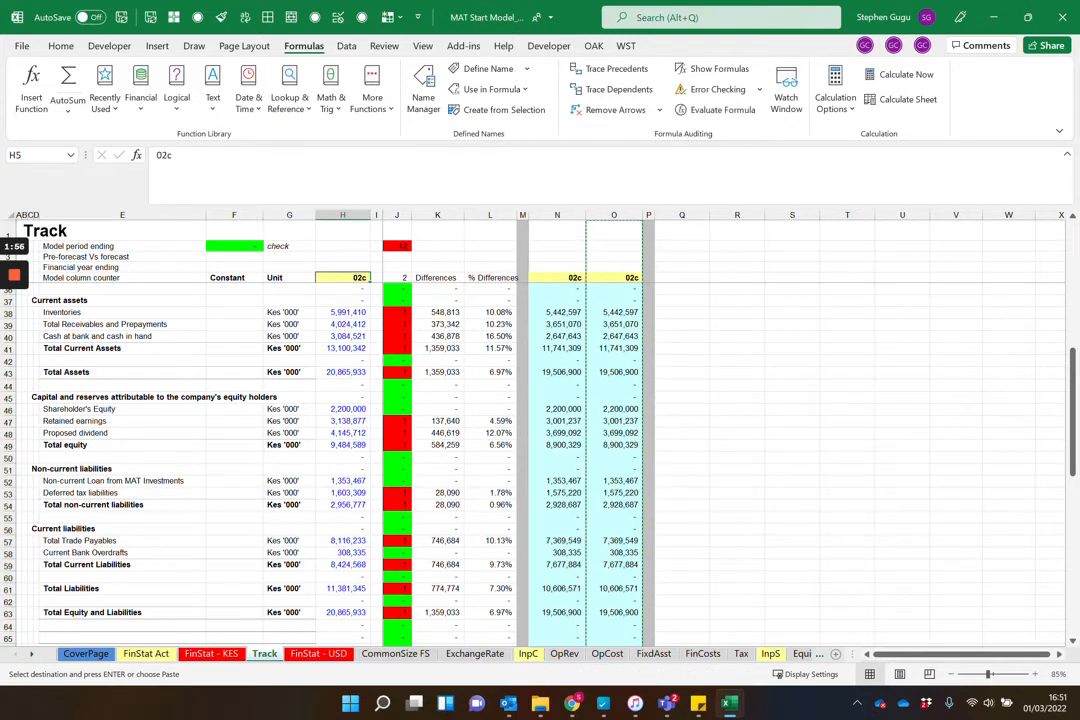
{"action": "key", "text": "F2"}
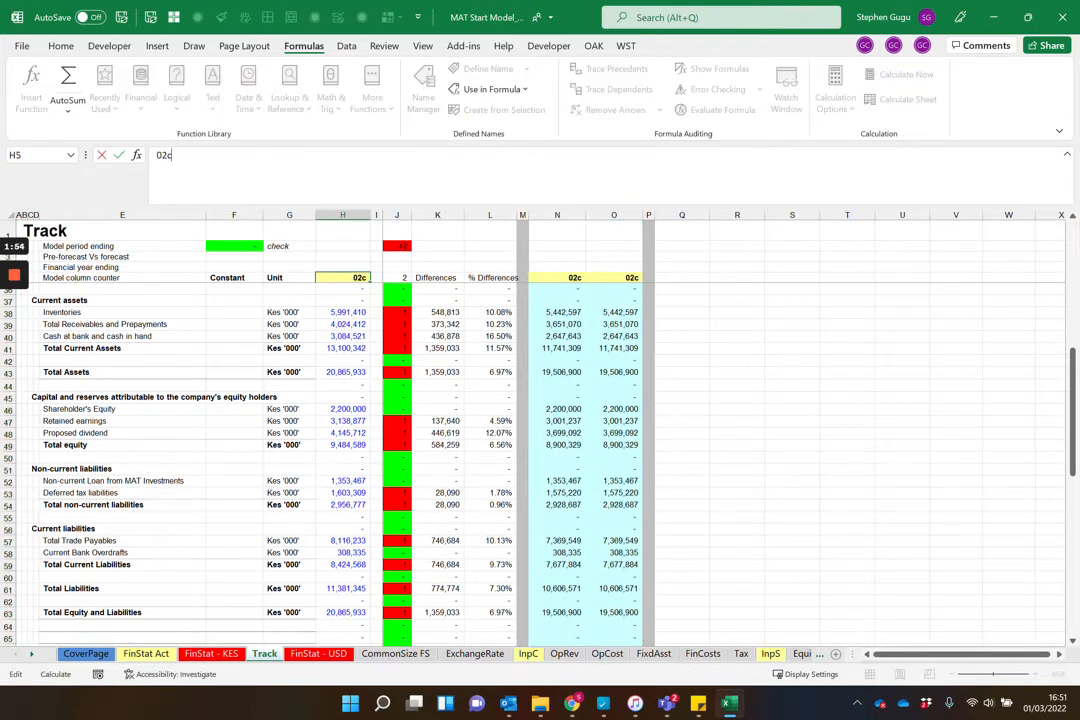
{"action": "key", "text": "BackSpace"}
{"action": "type", "text": "d"}
{"action": "key", "text": "ctrl+Return"}
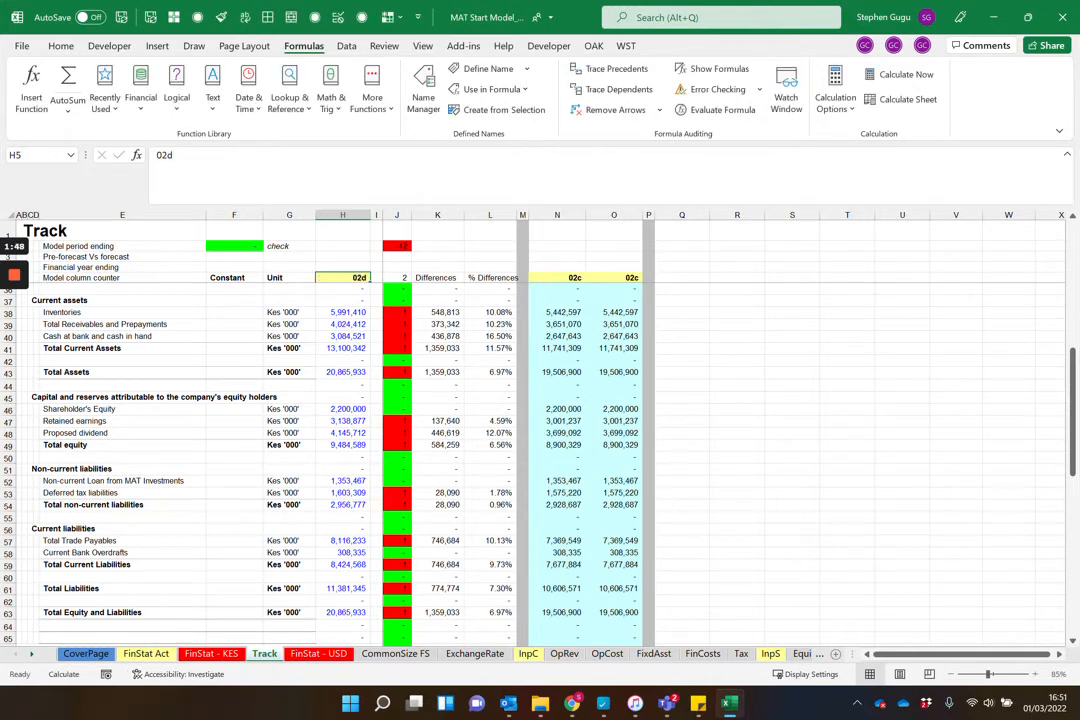
Paste the live results of column H as values into column N and check its date and time stamps
{"action": "left_click", "coordinate": [342, 215]}
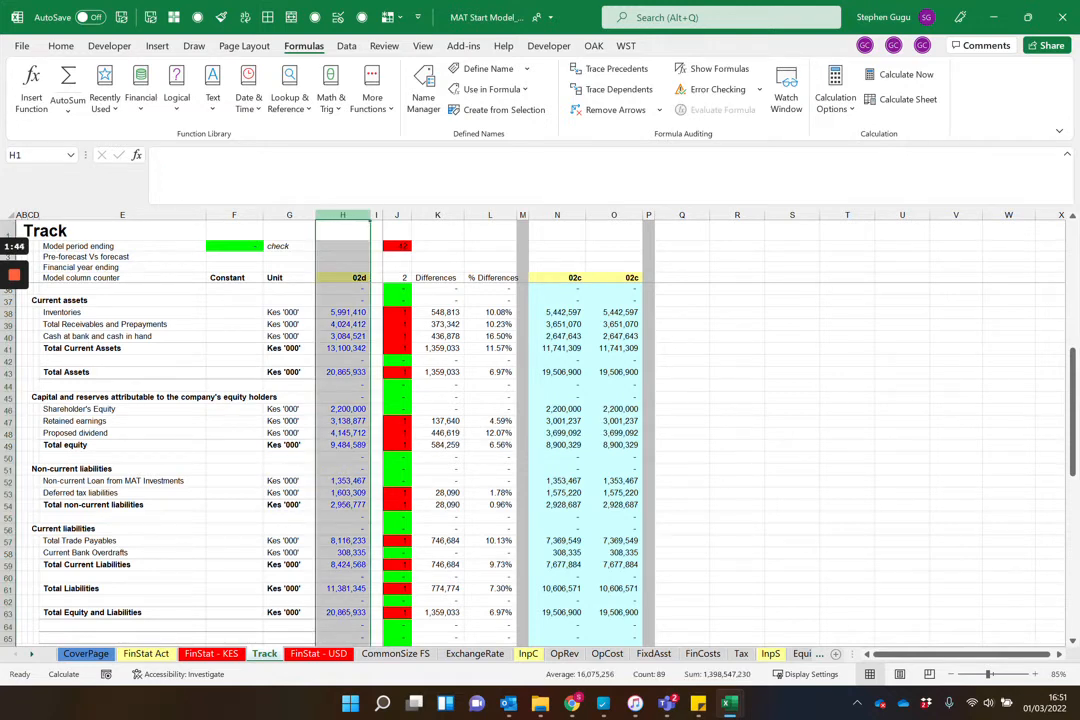
{"action": "key", "text": "ctrl+c"}
{"action": "left_click", "coordinate": [557, 215]}
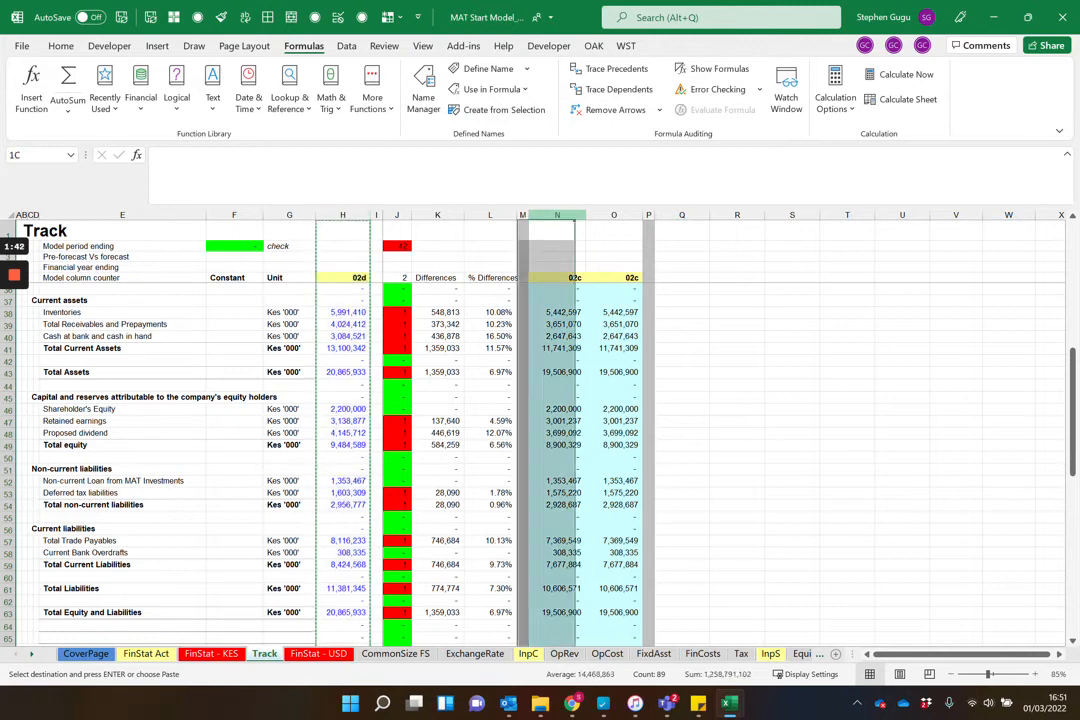
{"action": "right_click", "coordinate": [562, 216]}
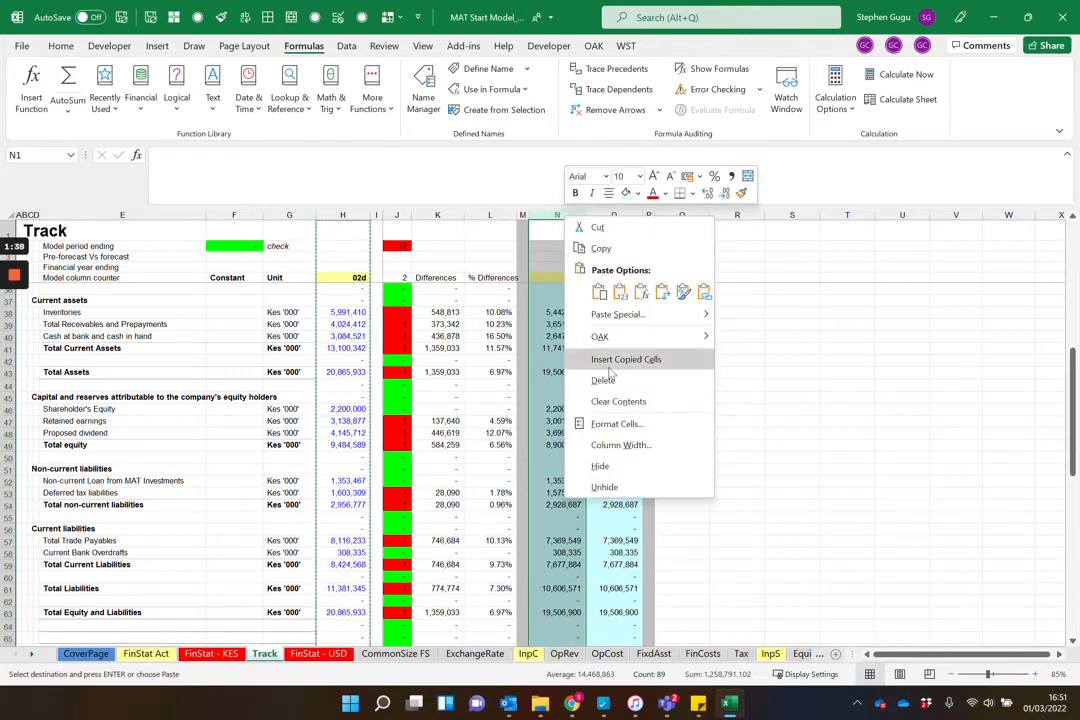
{"action": "left_click", "coordinate": [620, 291]}
{"action": "scroll", "coordinate": [620, 400], "scroll_direction": "down", "scroll_amount": 7}
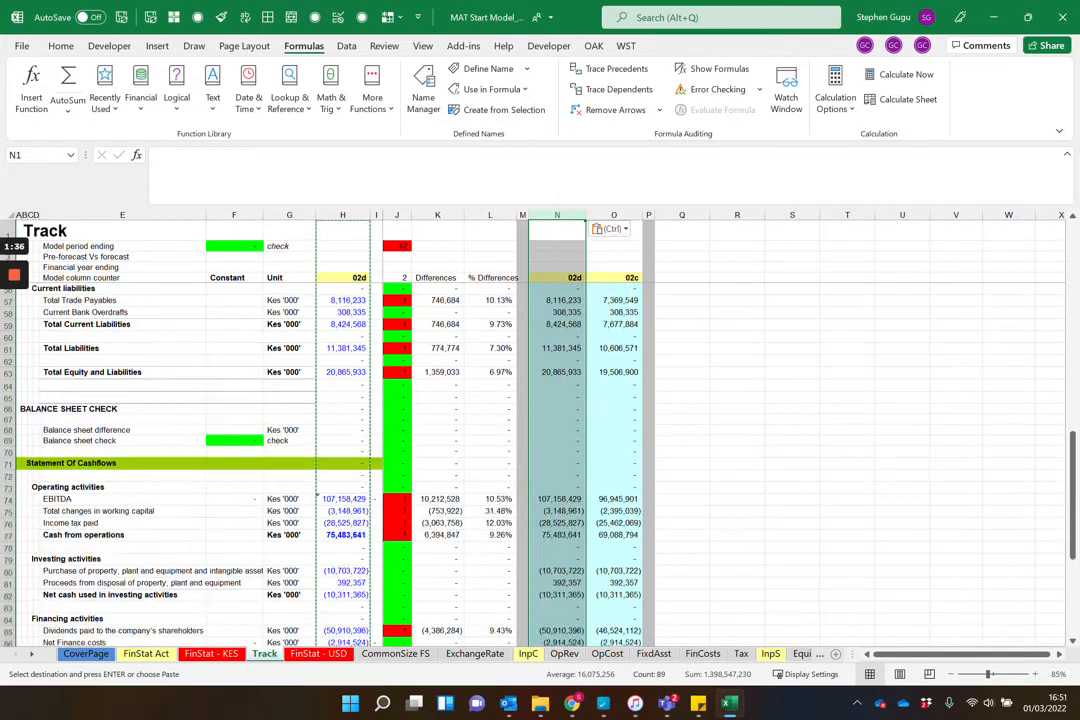
{"action": "scroll", "coordinate": [540, 430], "scroll_direction": "down", "scroll_amount": 13}
{"action": "scroll", "coordinate": [540, 430], "scroll_direction": "up", "scroll_amount": 3}
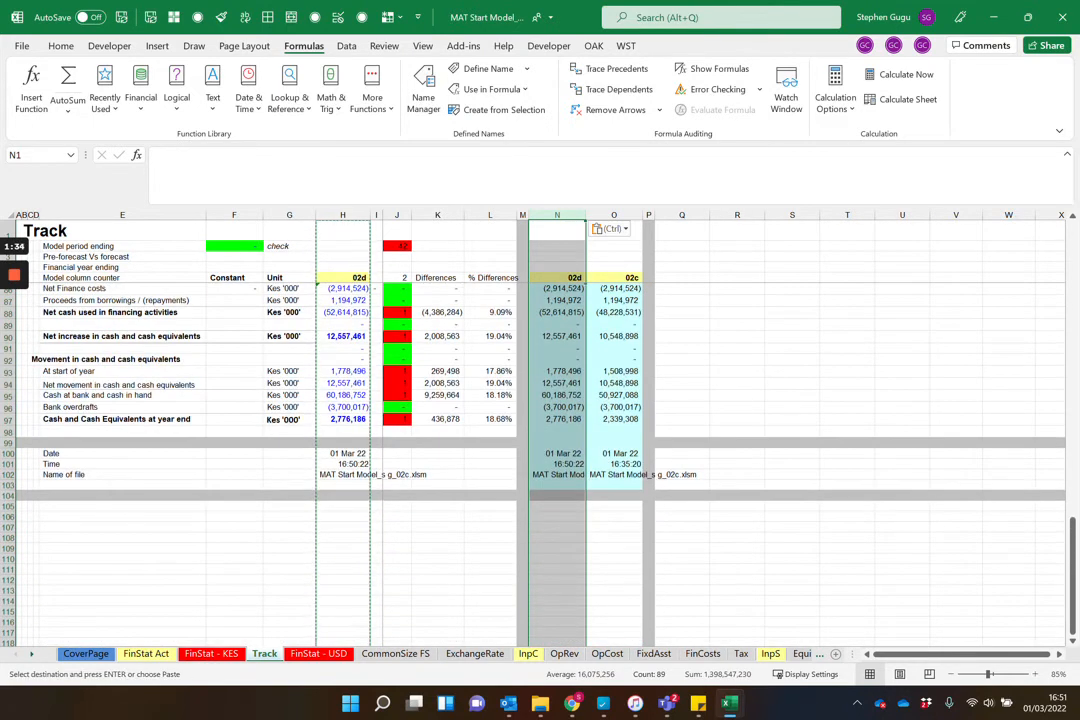
{"action": "left_click", "coordinate": [557, 454]}
{"action": "left_click", "coordinate": [557, 464]}
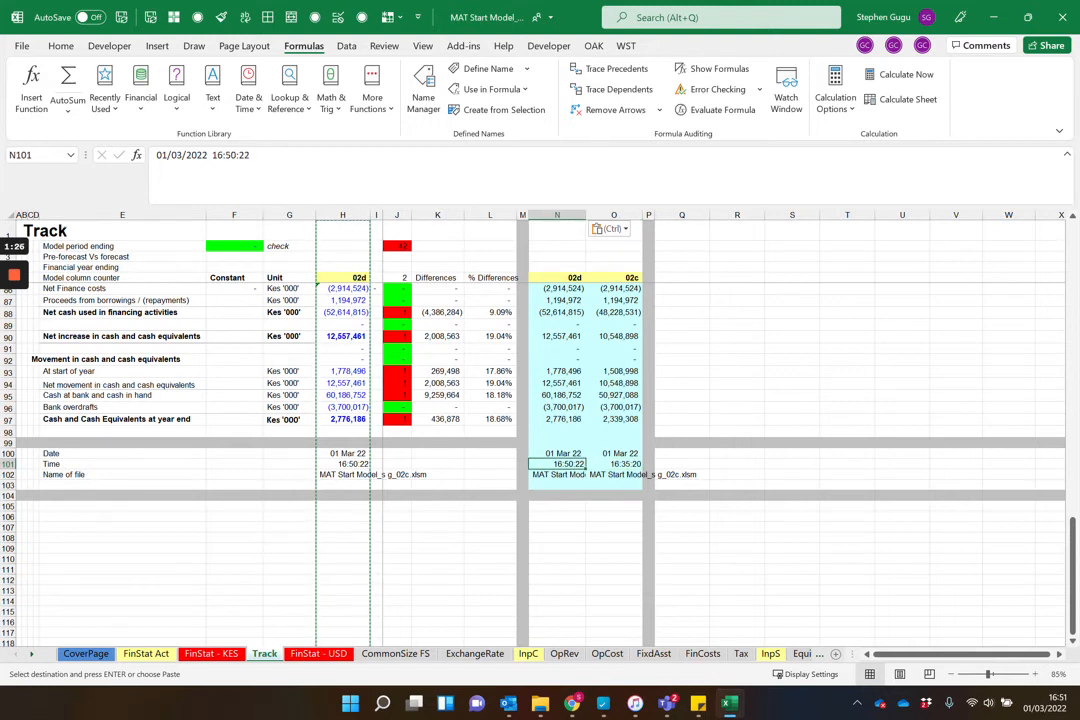
Recalculate the workbook and compare the version labels in H5 and N5 on the Track sheet
{"action": "scroll", "coordinate": [270, 440], "scroll_direction": "up", "scroll_amount": 20}
{"action": "left_click", "coordinate": [682, 395]}
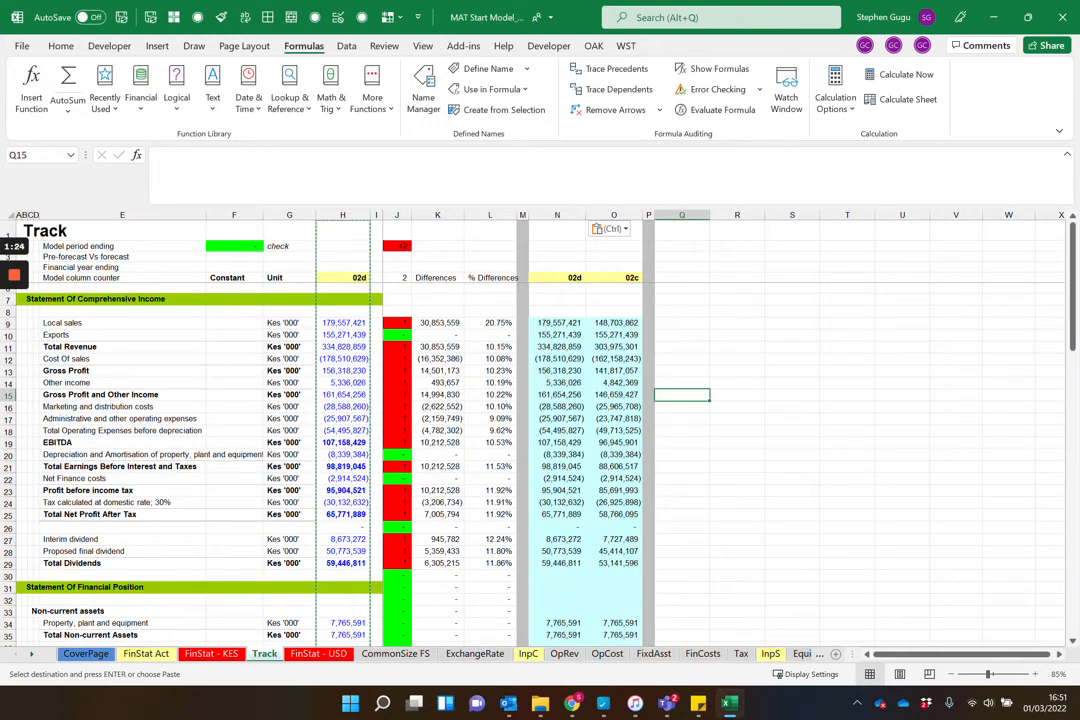
{"action": "key", "text": "F9"}
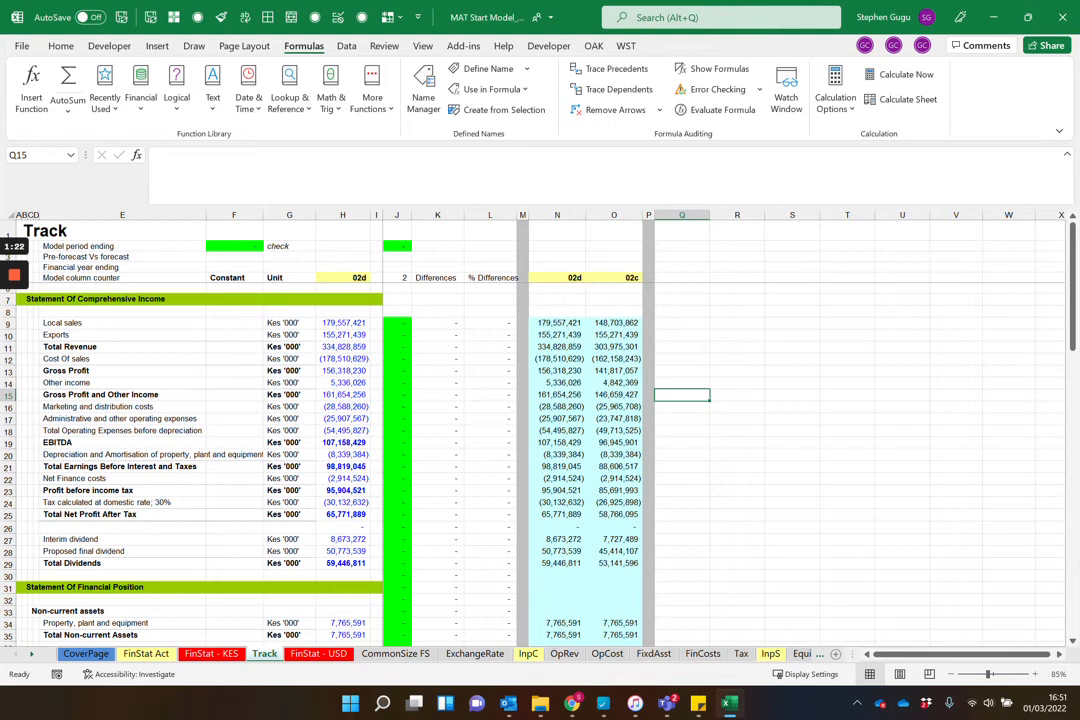
{"action": "left_click", "coordinate": [343, 278]}
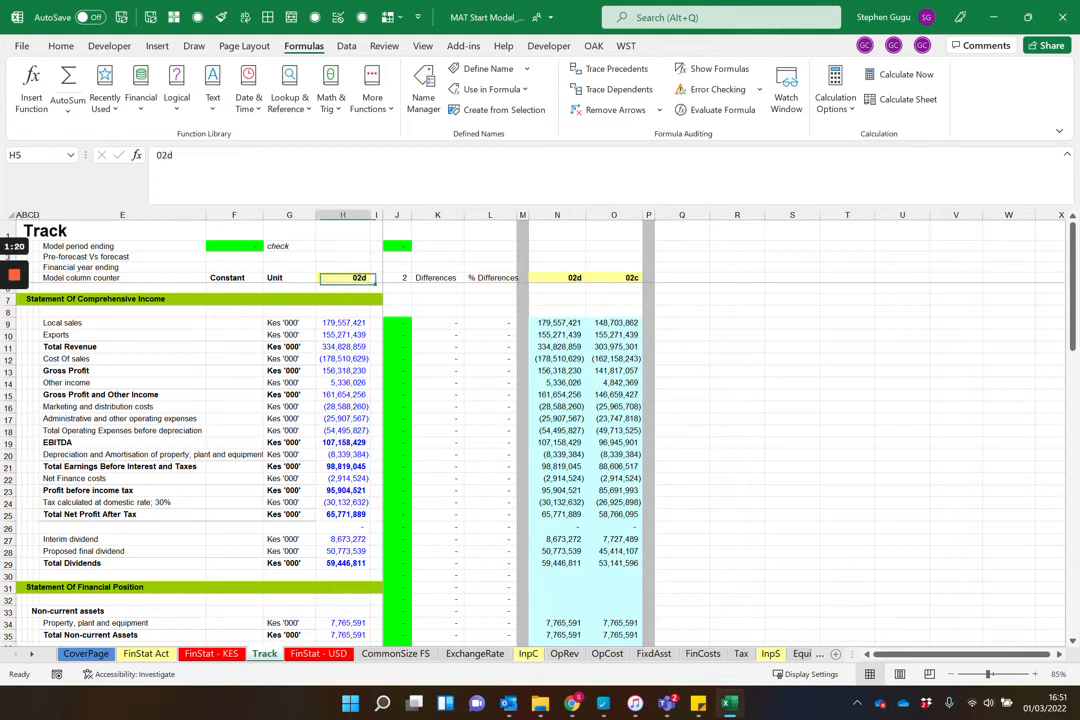
{"action": "left_click", "coordinate": [557, 278]}
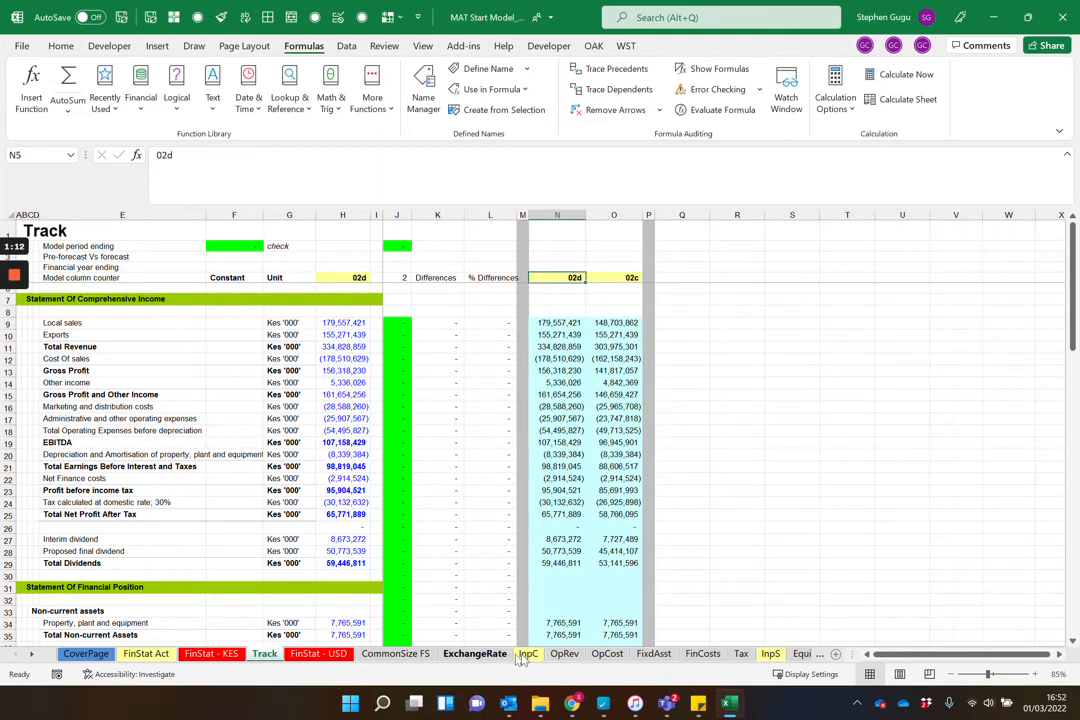
On the InpS sheet, restore the 12% forecast local sales growth rates by copying P7:U7 into P9:U9
{"action": "left_click", "coordinate": [770, 653]}
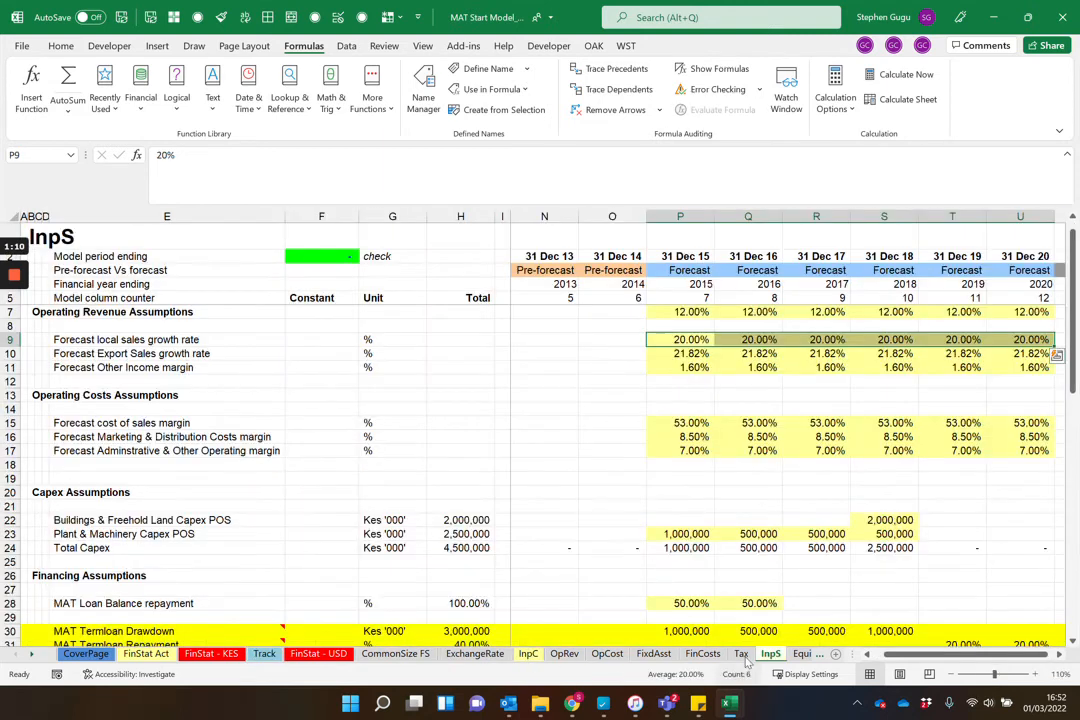
{"action": "left_click", "coordinate": [680, 312]}
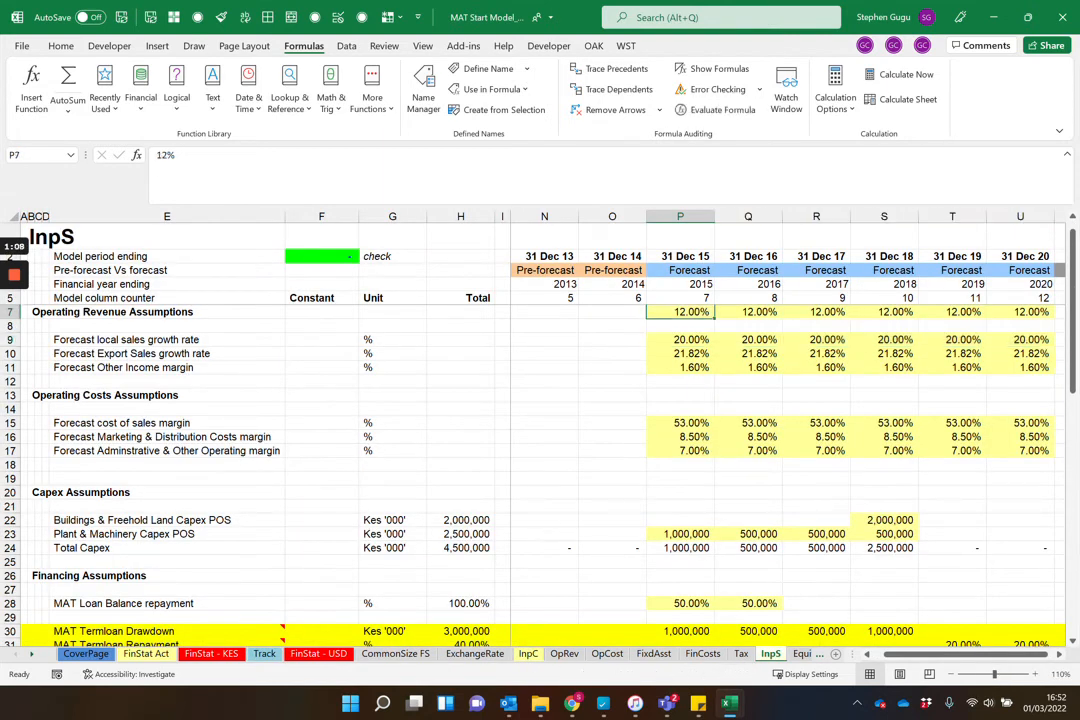
{"action": "key", "text": "ctrl+shift+Right"}
{"action": "key", "text": "ctrl+c"}
{"action": "key", "text": "Down"}
{"action": "key", "text": "Down"}
{"action": "key", "text": "ctrl+shift+Right"}
{"action": "key", "text": "Return"}
Clear the contents and formatting of the temporary growth rates in P7:U7
{"action": "key", "text": "Up"}
{"action": "key", "text": "Up"}
{"action": "key", "text": "ctrl+shift+Right"}
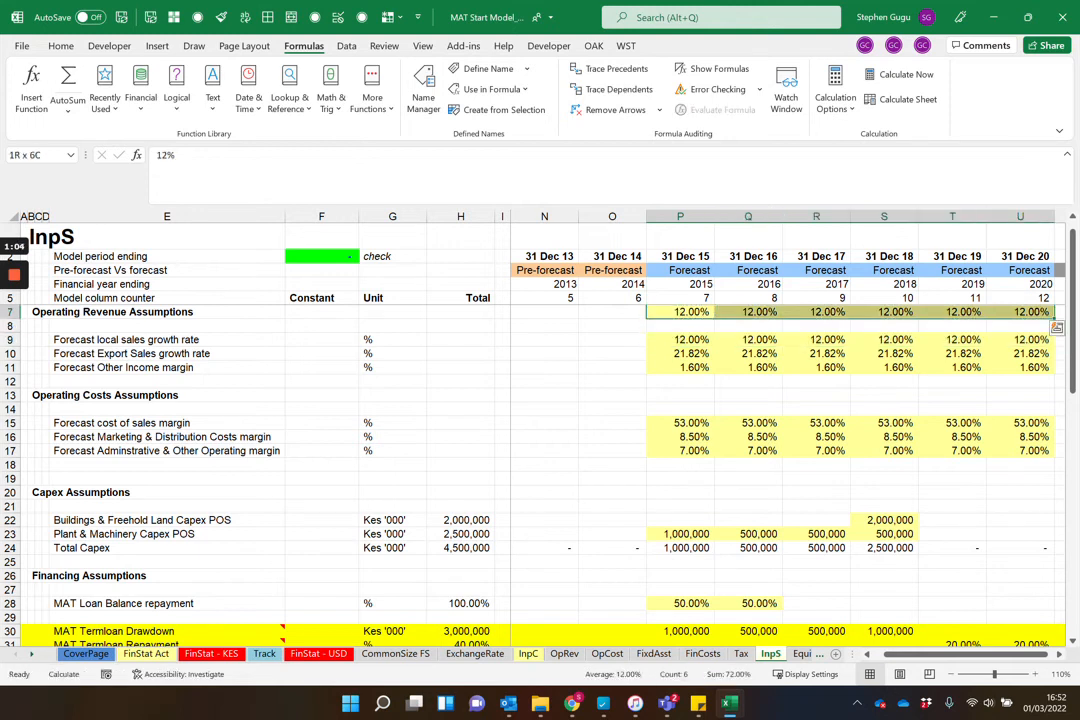
{"action": "key", "text": "Delete"}
{"action": "key", "text": "alt+e"}
{"action": "key", "text": "a"}
{"action": "key", "text": "f"}
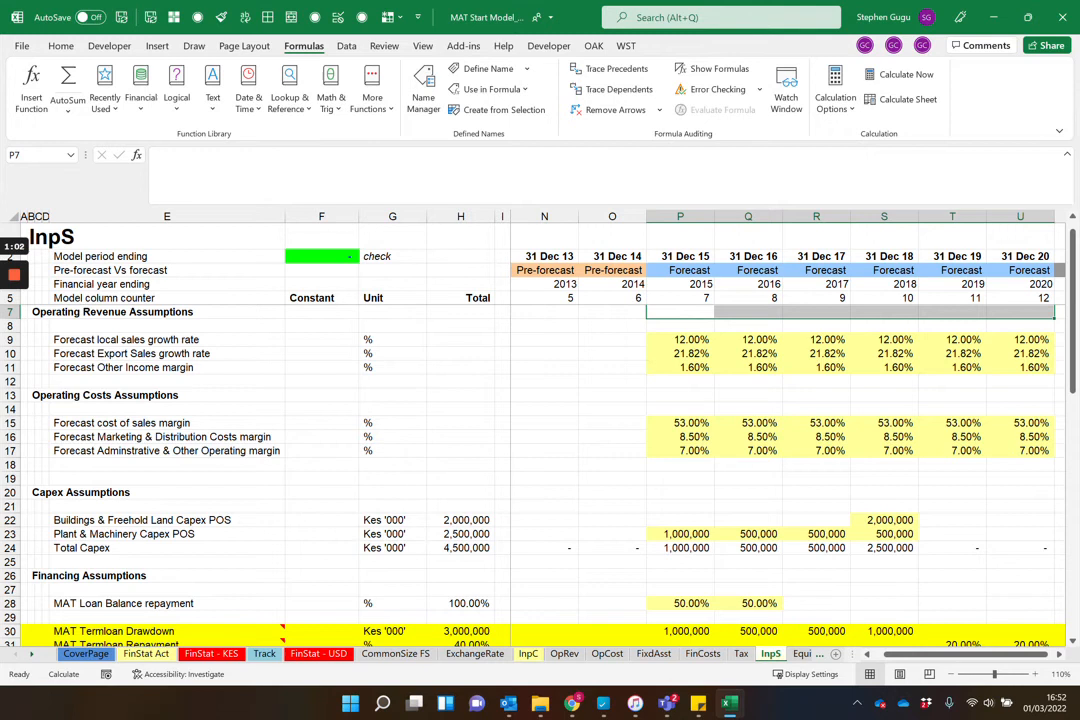
Return to the Track sheet, set the version label in H5 to 02c and recalculate the workbook
{"action": "left_click", "coordinate": [265, 654]}
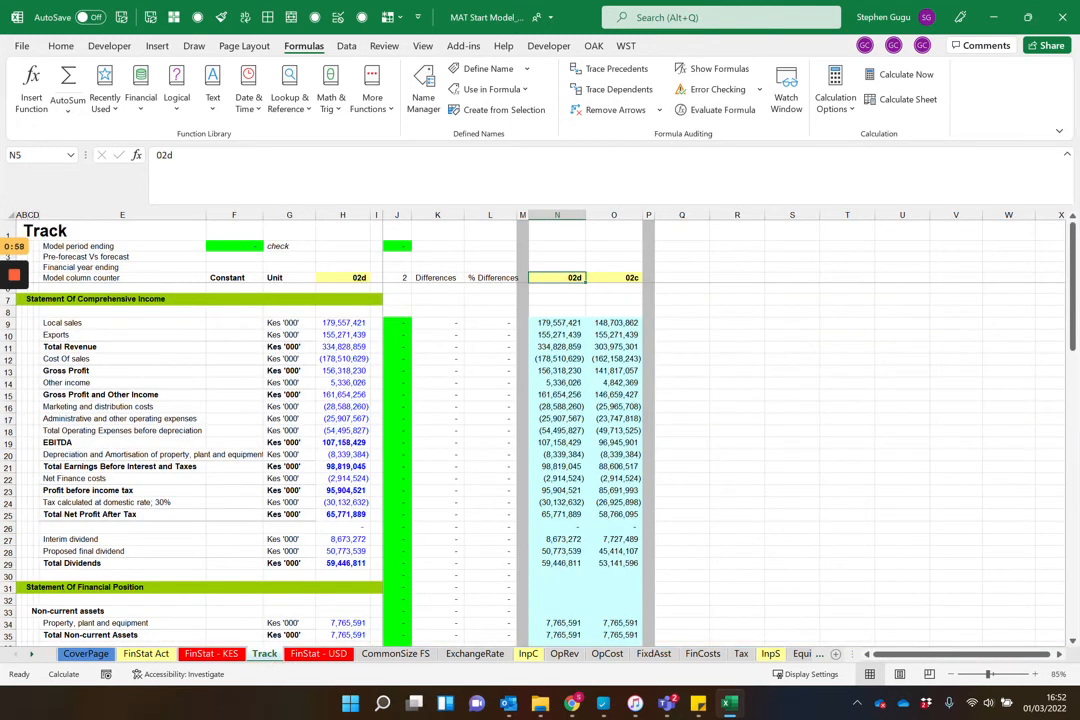
{"action": "left_click", "coordinate": [343, 278]}
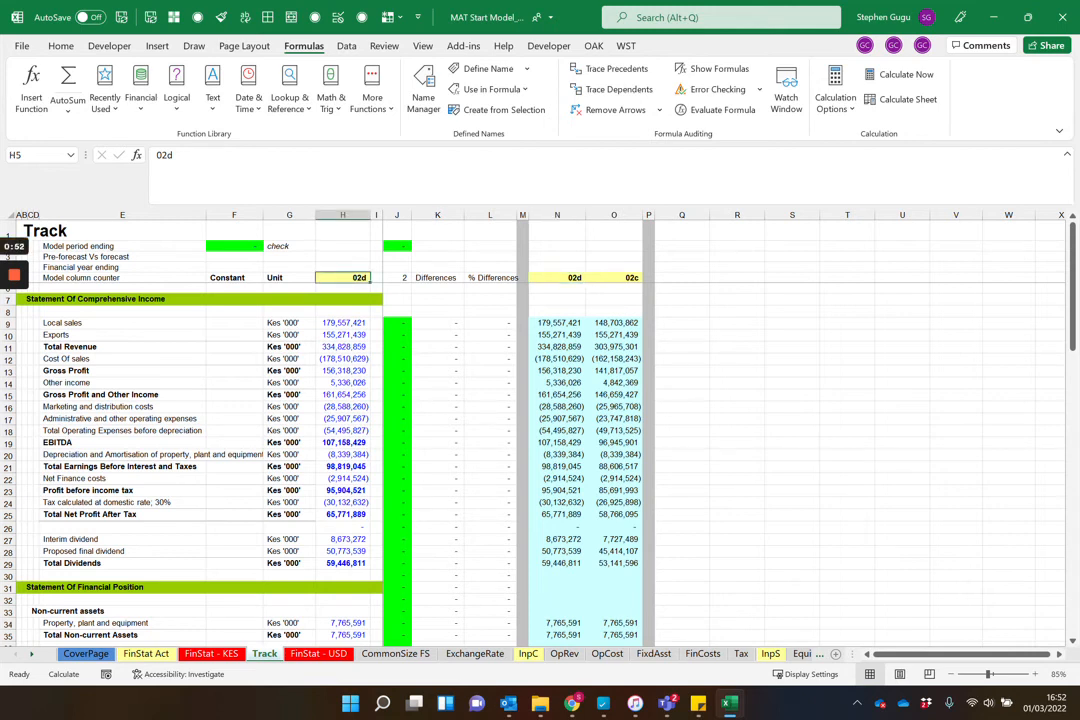
{"action": "type", "text": "02c"}
{"action": "key", "text": "ctrl+Return"}
{"action": "key", "text": "F9"}
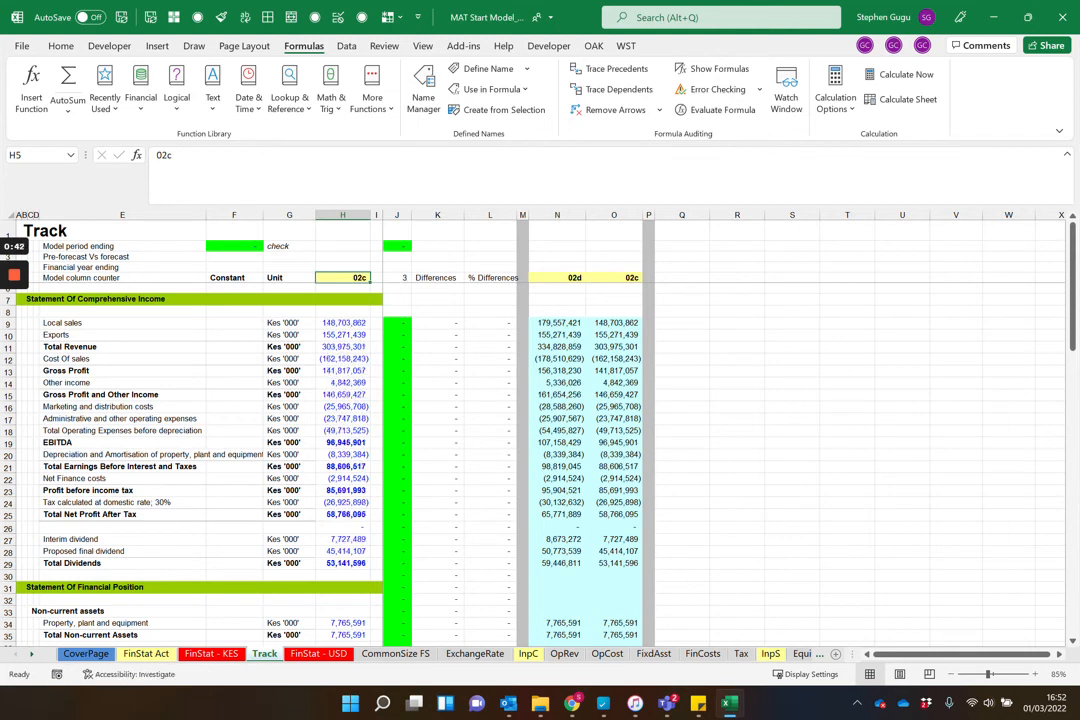
Set the version label in H5 to 02d and recalculate to compare the live results with column N
{"action": "left_click", "coordinate": [557, 215]}
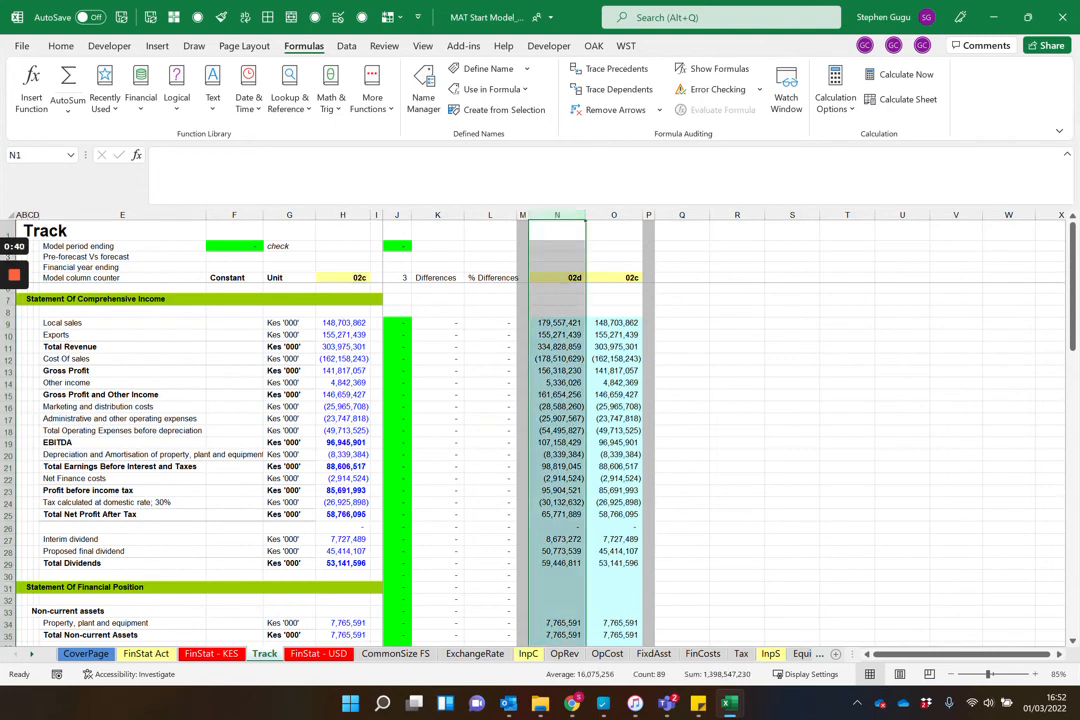
{"action": "left_click", "coordinate": [343, 278]}
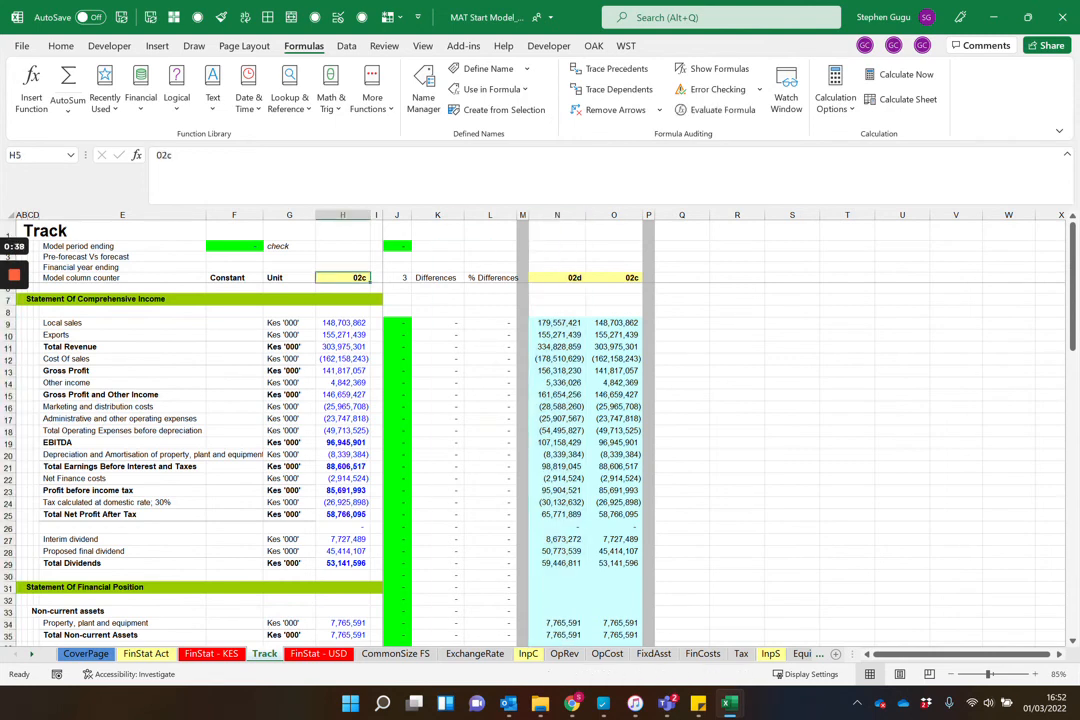
{"action": "type", "text": "02"}
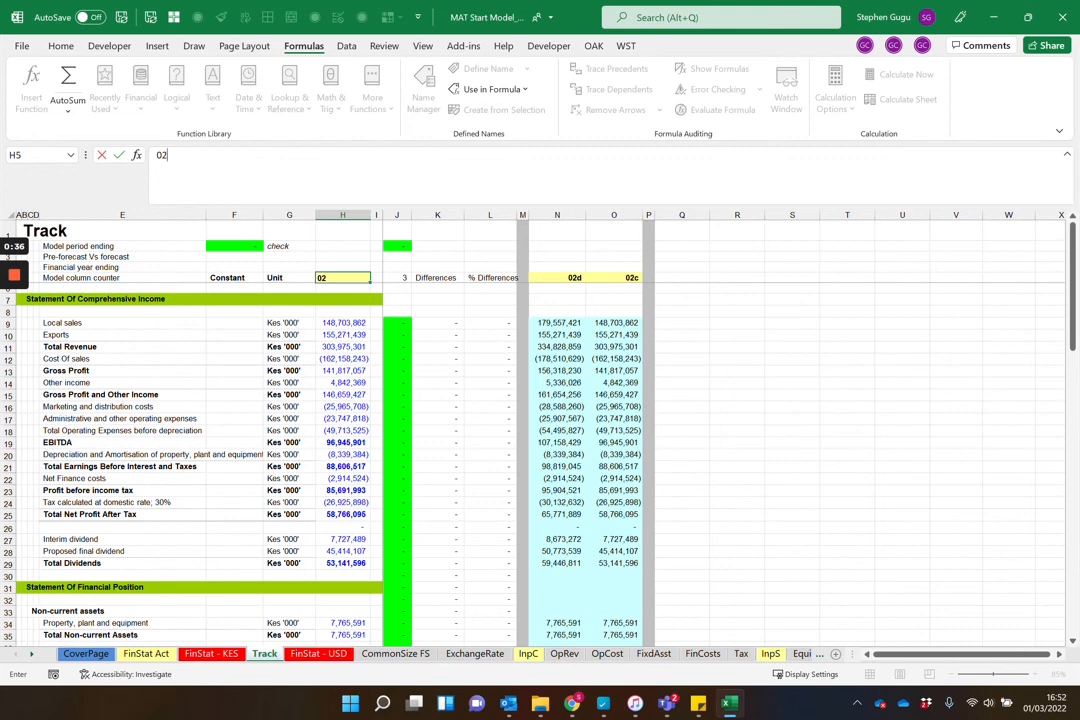
{"action": "type", "text": "d"}
{"action": "key", "text": "ctrl+Return"}
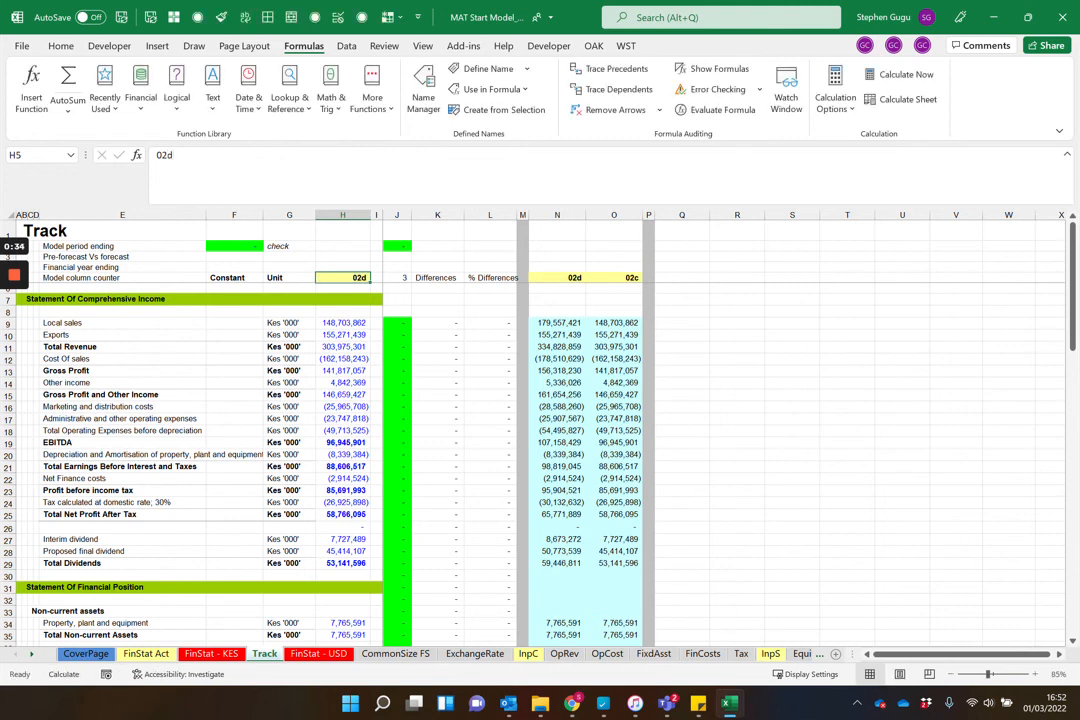
{"action": "key", "text": "F9"}
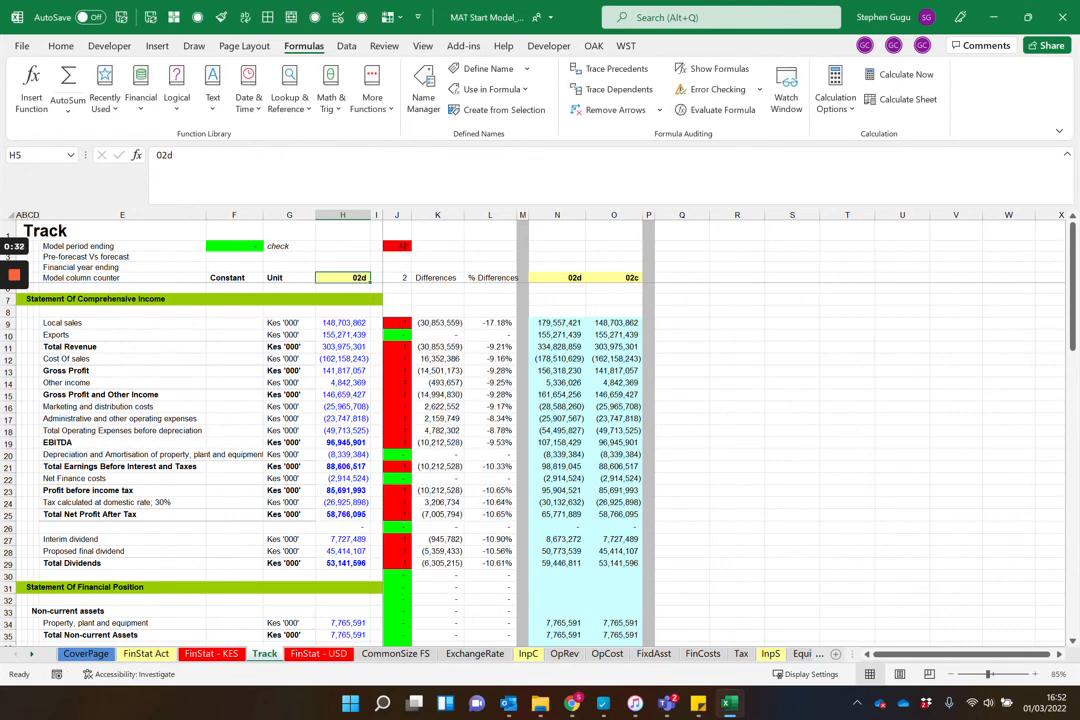